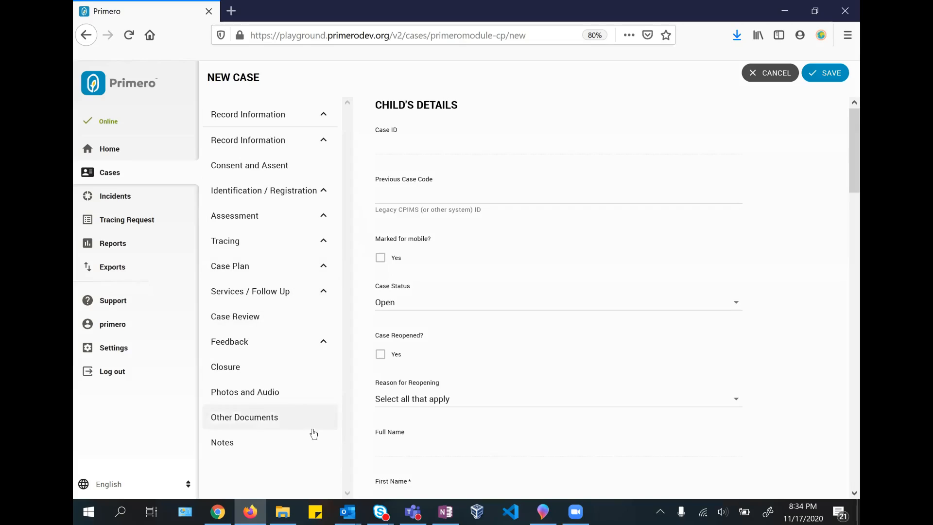
# Look through the forms grouped under the new case's Assessment section
pyautogui.click(324, 217)
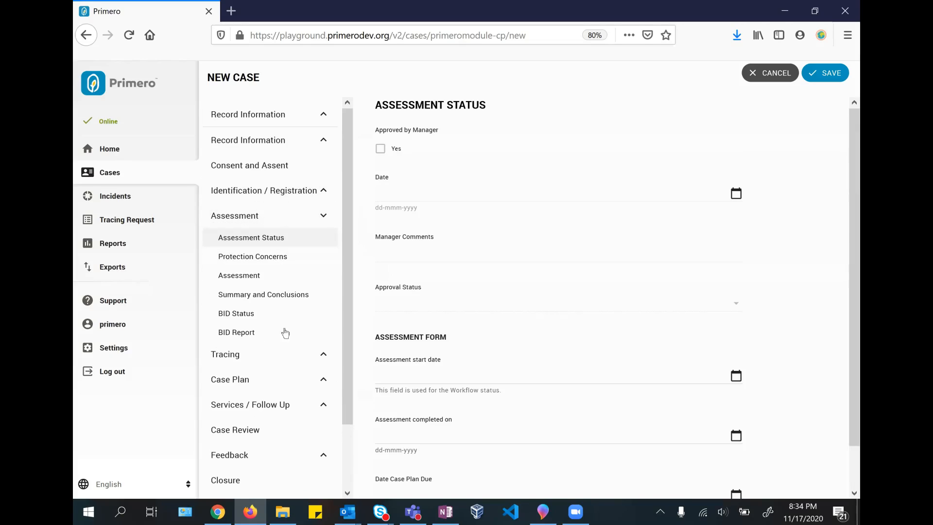
pyautogui.click(324, 217)
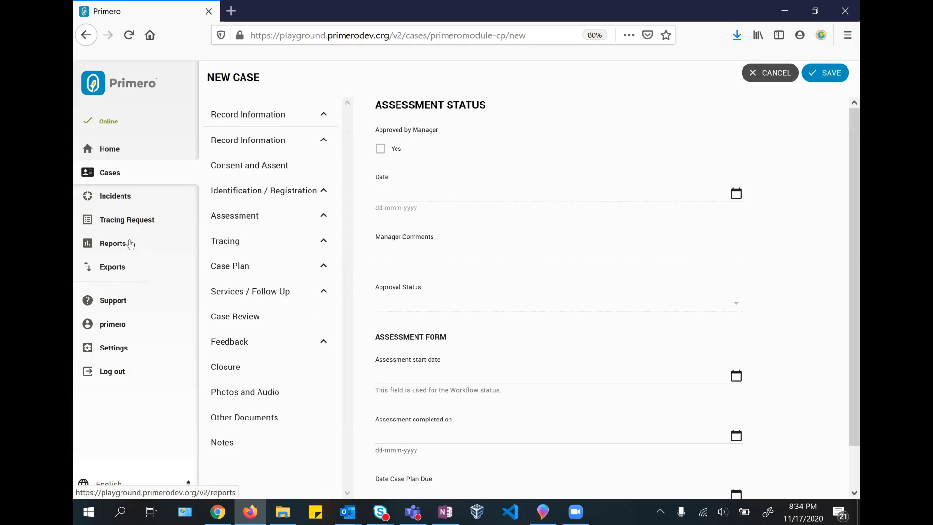
# Leave the new case without saving and start a new form in the Forms settings
pyautogui.click(124, 354)
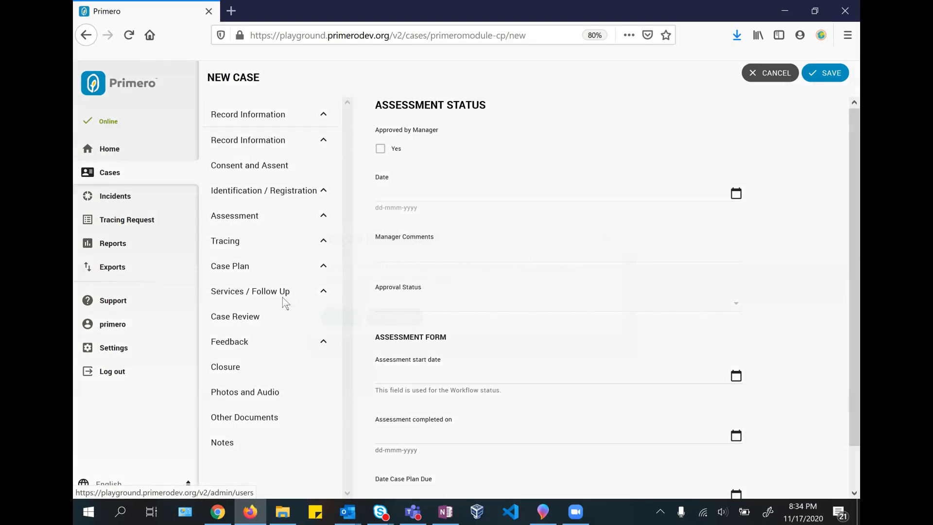
pyautogui.click(339, 316)
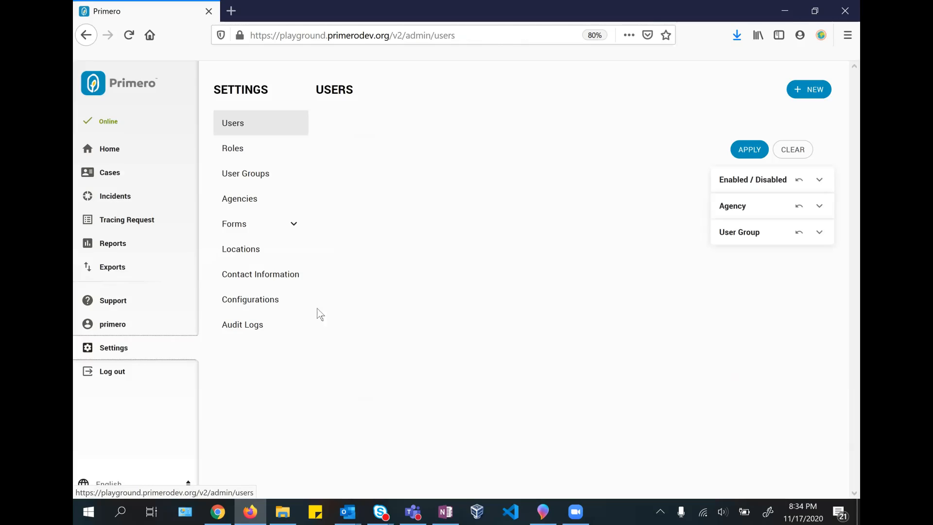
pyautogui.click(244, 226)
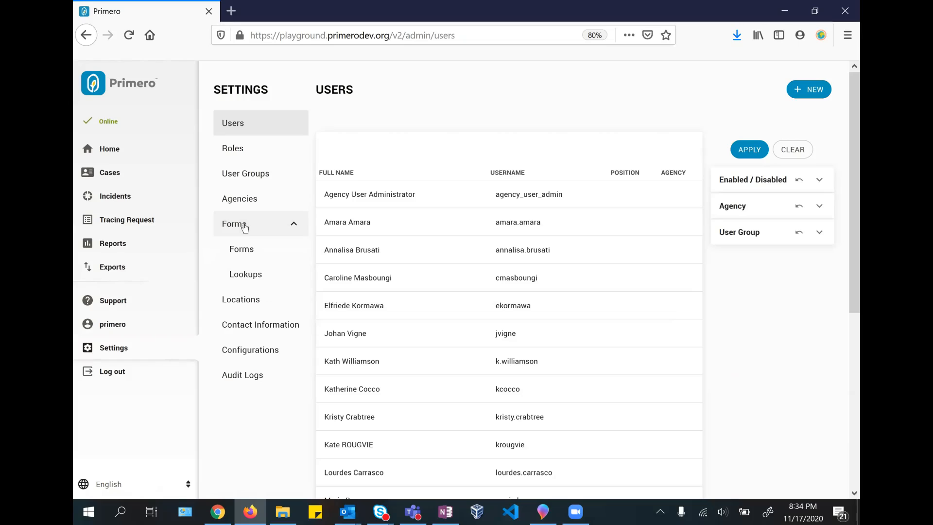
pyautogui.click(253, 252)
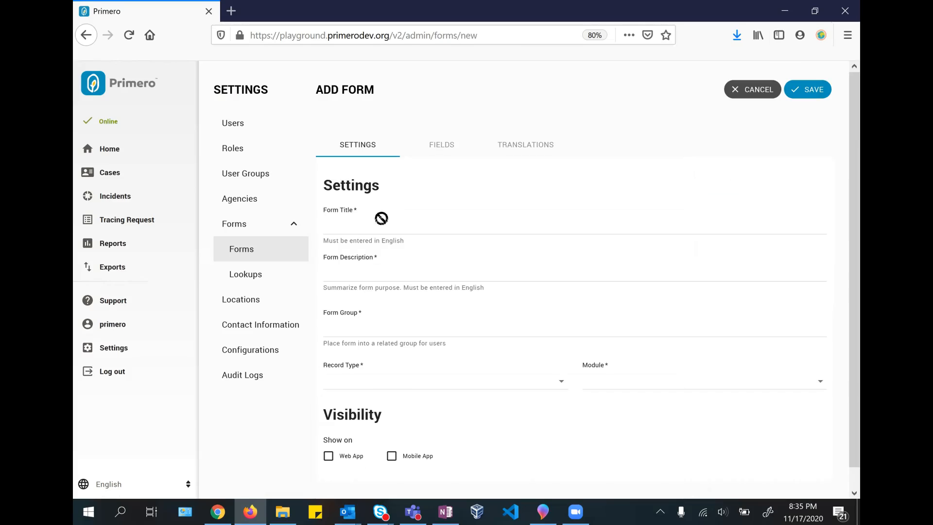
# Enter "Hospital Admin Data" as both the form title and the form description
pyautogui.click(360, 223)
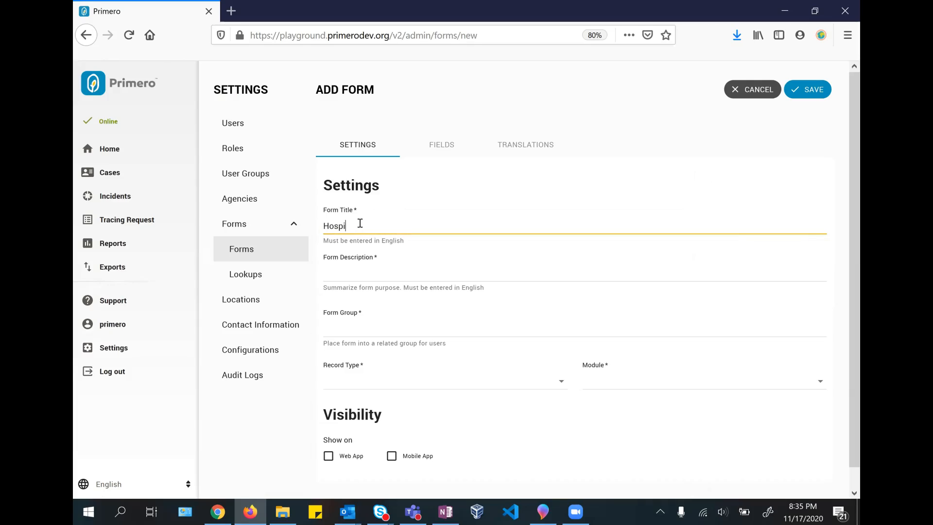
pyautogui.write('Hospital Admin Data')
pyautogui.moveTo(415, 223); pyautogui.dragTo(307, 228)
pyautogui.hotkey('ctrl', 'c')
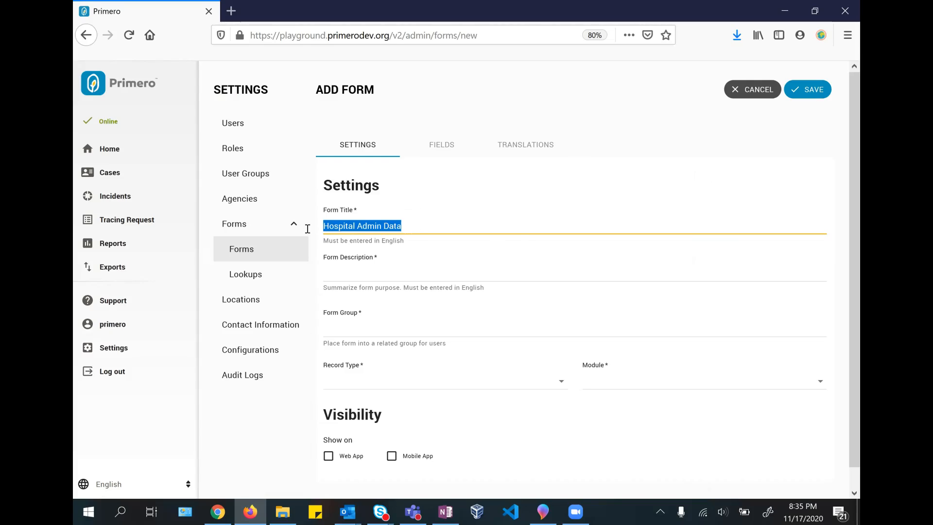
pyautogui.click(348, 268)
pyautogui.hotkey('ctrl', 'v')
# Assign the form to the Identification / Registration group, with record type Case and module CP
pyautogui.click(359, 324)
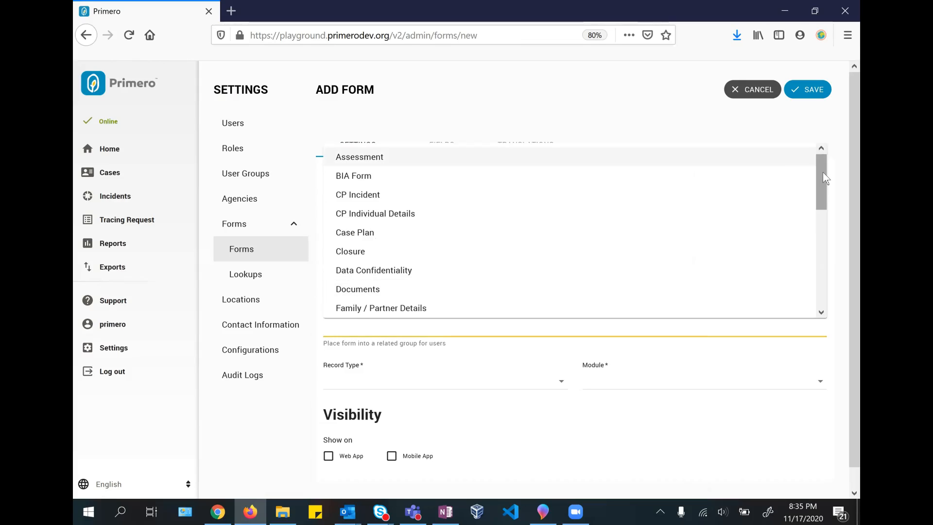
pyautogui.moveTo(823, 173); pyautogui.dragTo(818, 230)
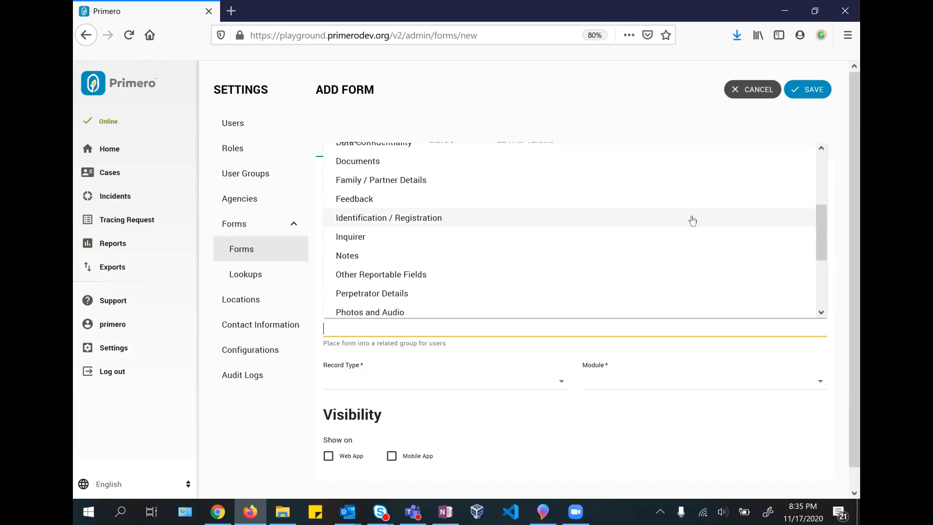
pyautogui.click(419, 221)
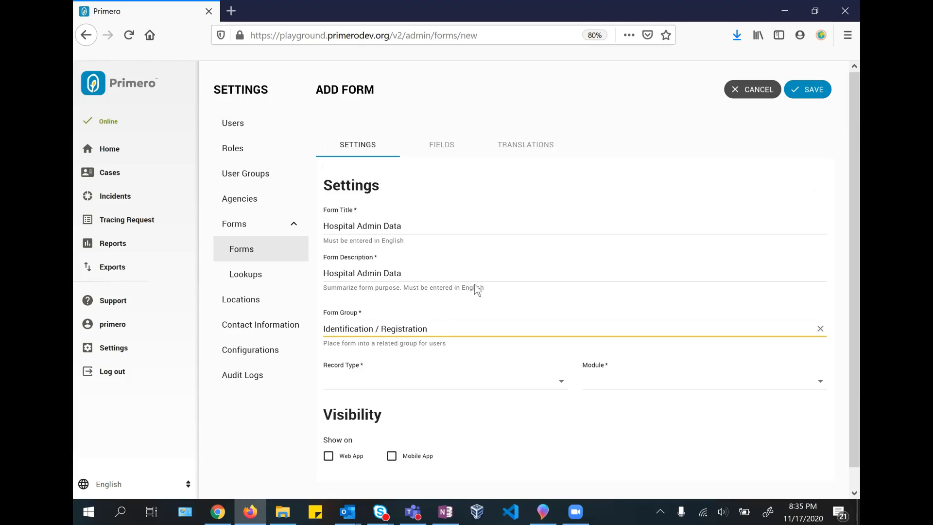
pyautogui.click(381, 384)
pyautogui.click(381, 408)
pyautogui.click(682, 378)
pyautogui.click(603, 409)
# Make the form visible on the web app and mobile app, and save it
pyautogui.click(329, 456)
pyautogui.click(391, 456)
pyautogui.click(809, 93)
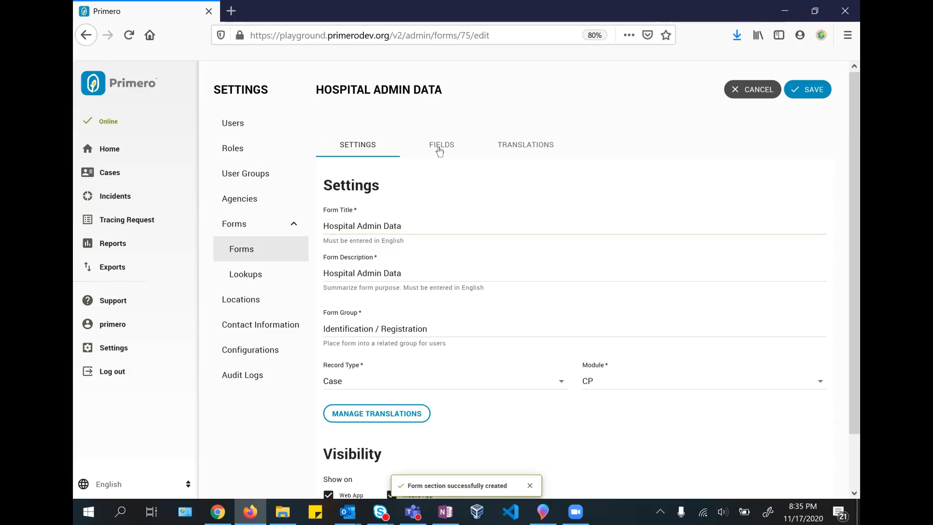
# Create a new multi-select field named "service department" in the Hospital Admin Data form
pyautogui.click(440, 146)
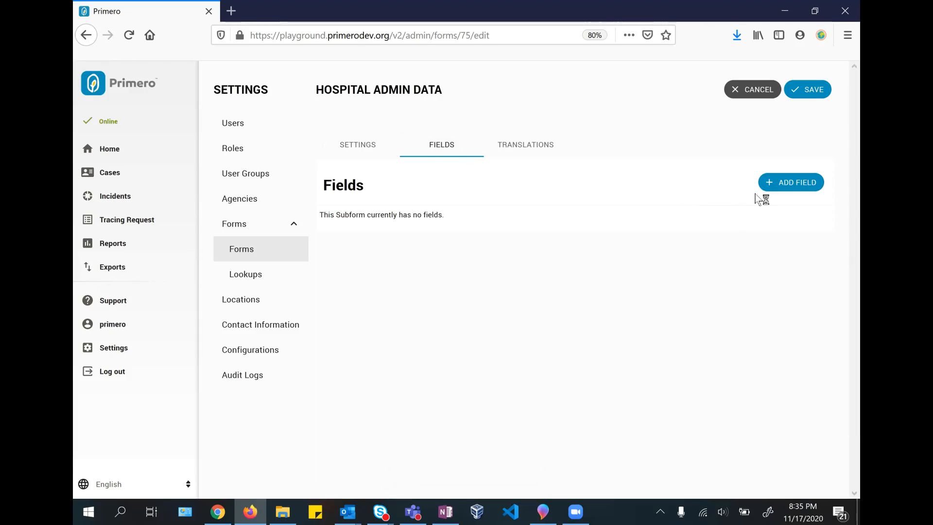
pyautogui.click(767, 185)
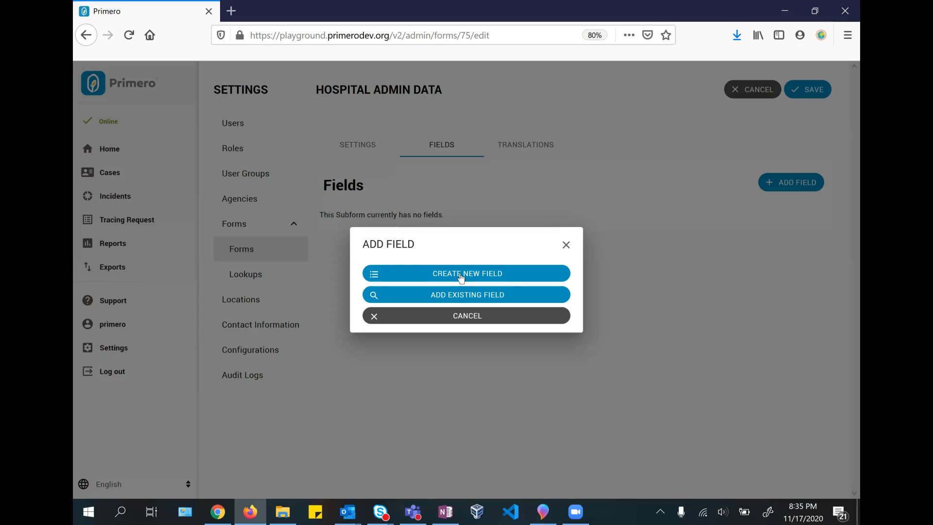
pyautogui.click(460, 275)
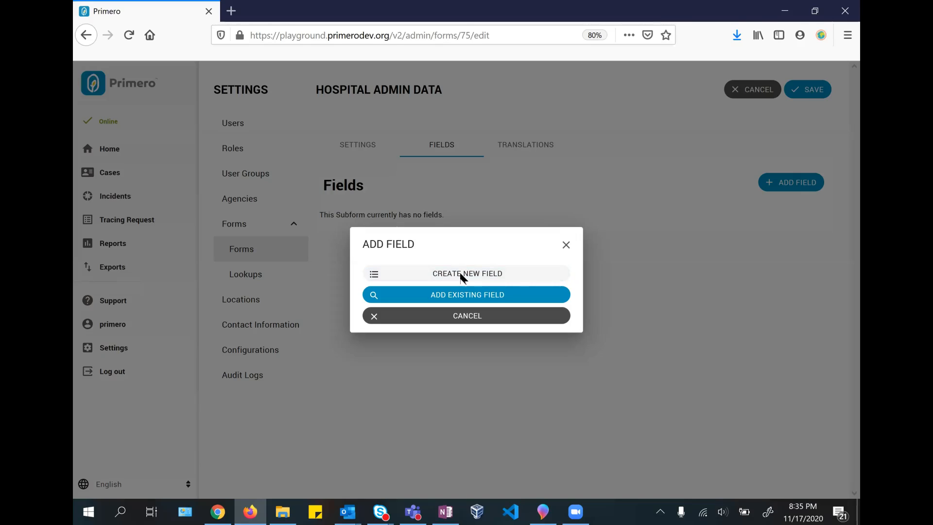
pyautogui.click(460, 275)
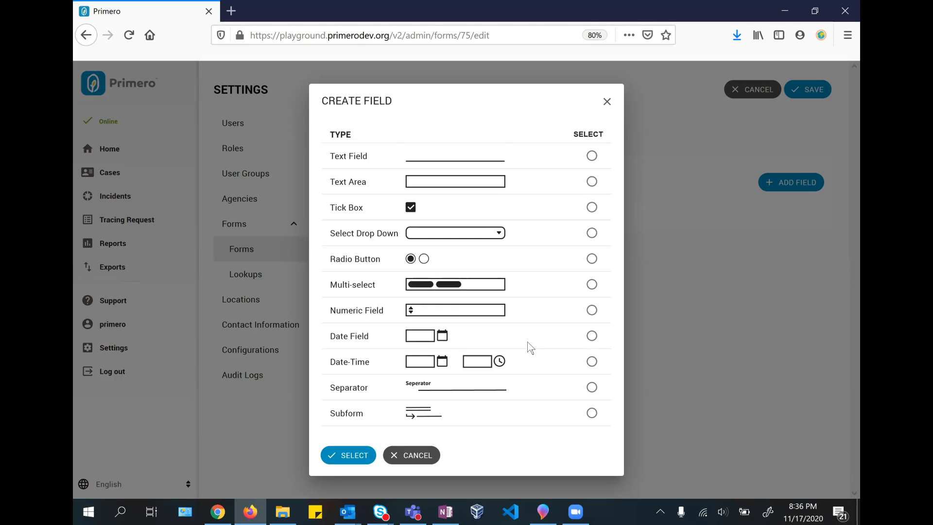
pyautogui.click(514, 292)
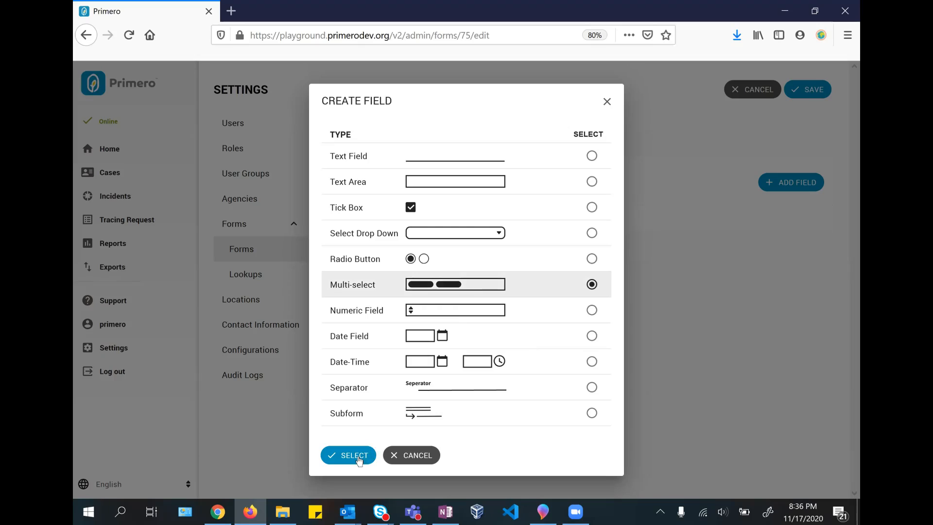
pyautogui.click(359, 459)
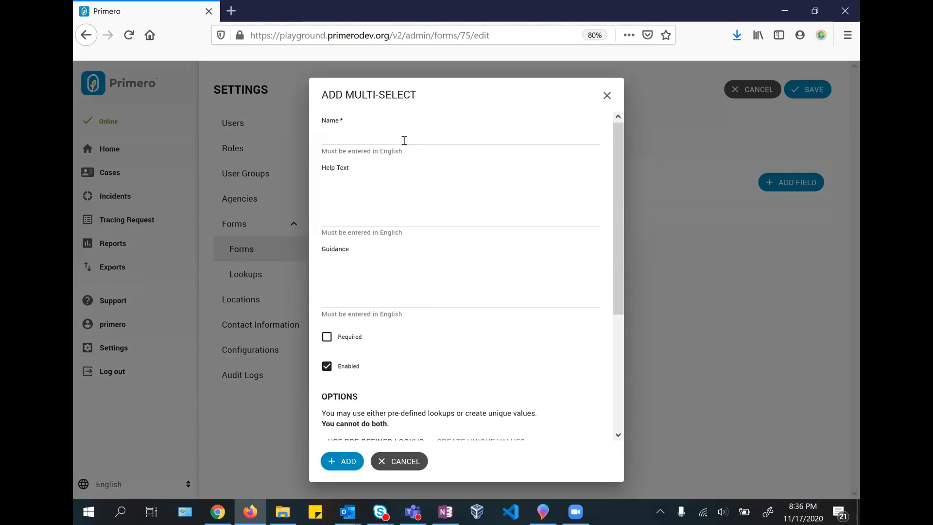
pyautogui.click(401, 140)
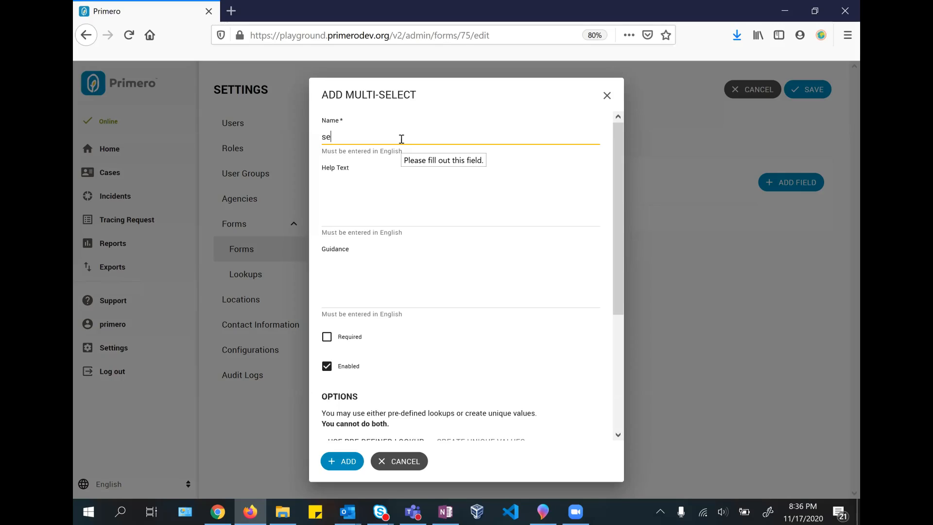
pyautogui.write('service department')
# Set the multi-select field to use unique values and create three blank option rows
pyautogui.scroll(-3, 401, 305)
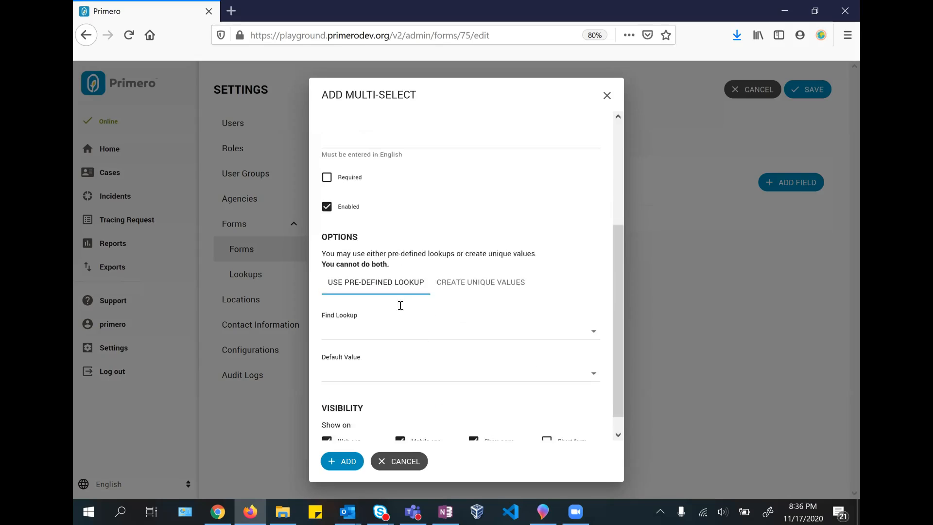
pyautogui.click(411, 311)
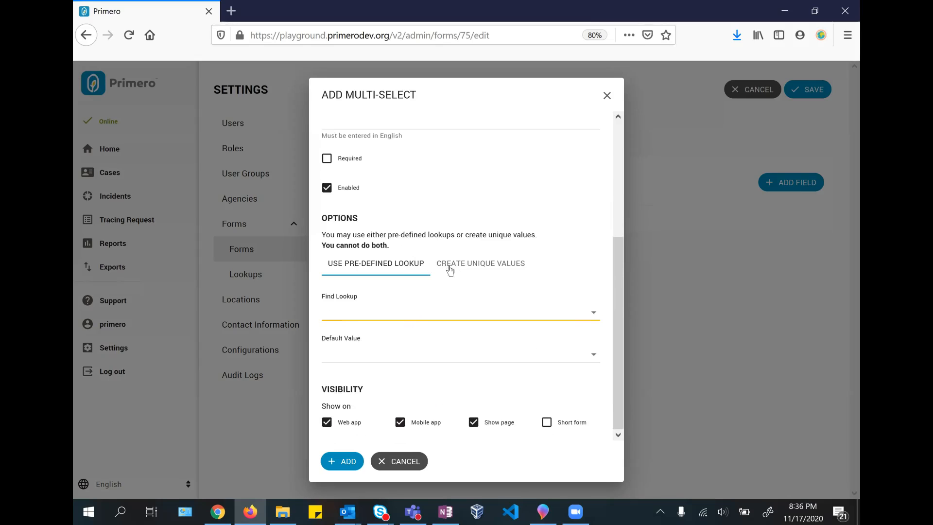
pyautogui.click(451, 265)
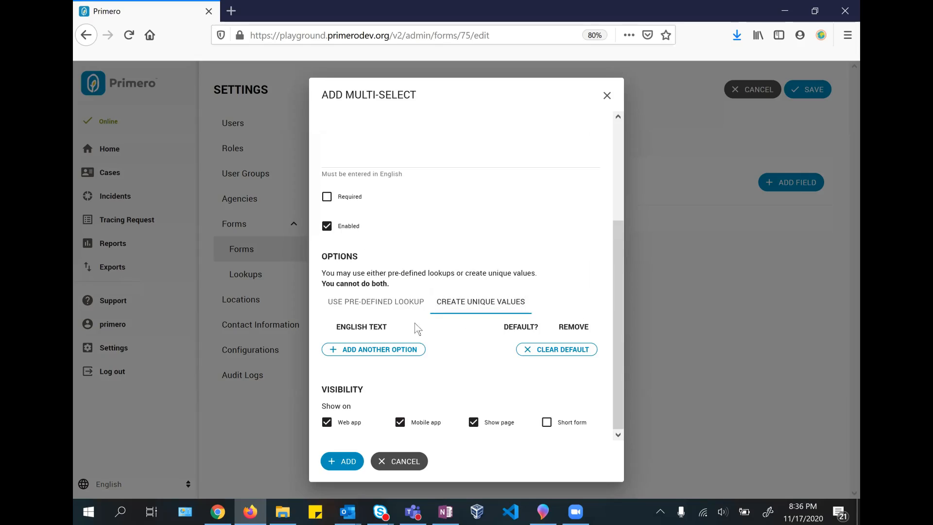
pyautogui.click(401, 349)
pyautogui.click(390, 376)
pyautogui.click(389, 402)
# Fill in the options ER, iCU and OBGYN, and add the multi-select field to the form
pyautogui.click(378, 343)
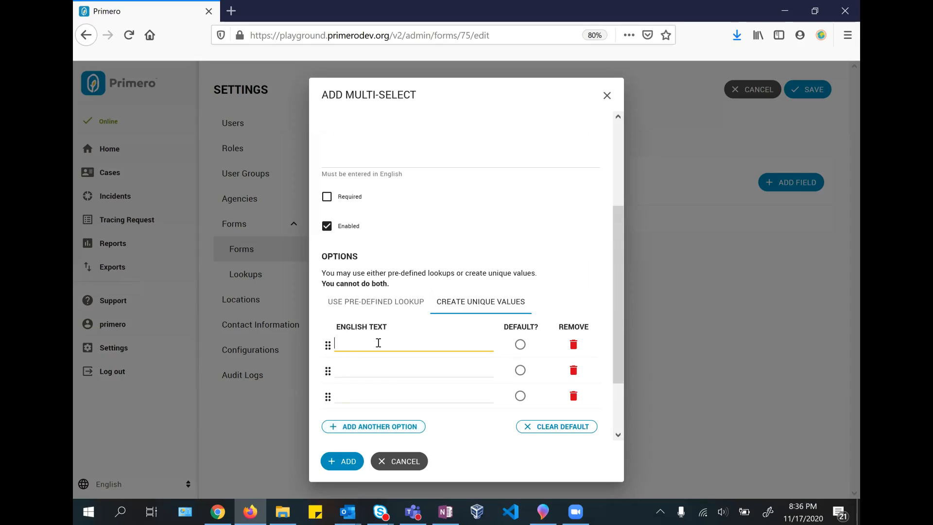
pyautogui.write('ER')
pyautogui.click(376, 372)
pyautogui.write('U')
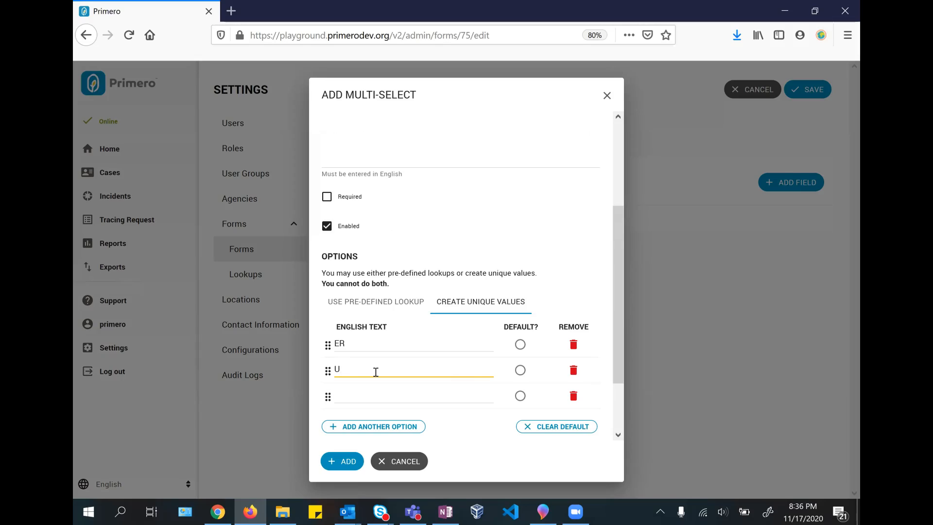
pyautogui.click(382, 396)
pyautogui.write('OBGYN')
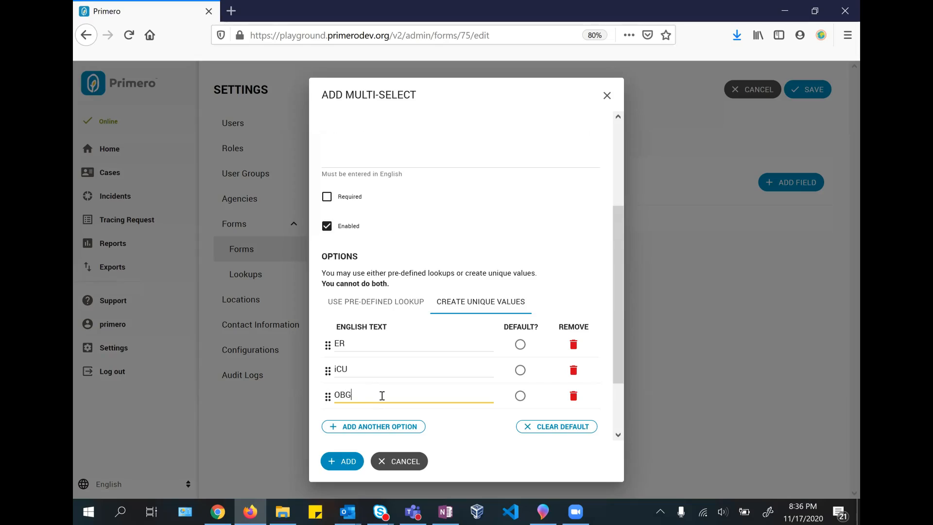
pyautogui.click(347, 462)
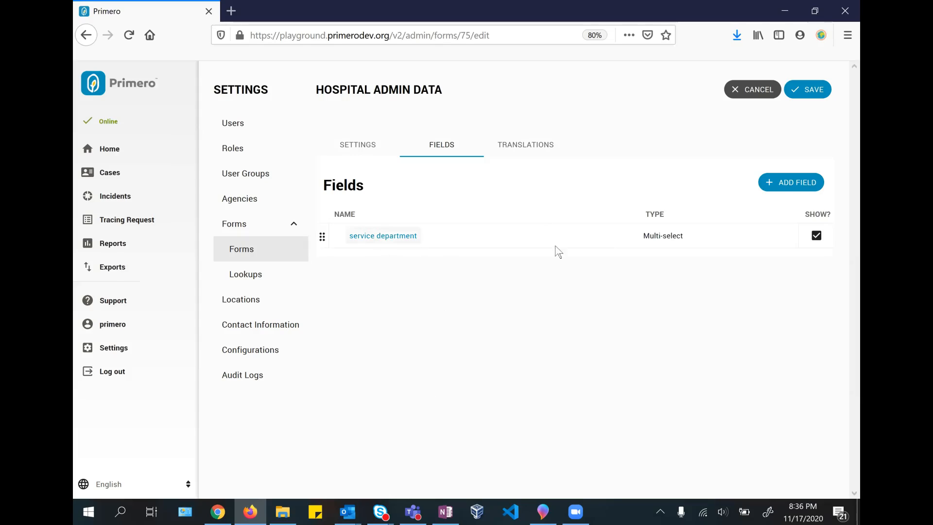
# Start another new field for the form, using the Text Area type
pyautogui.click(787, 189)
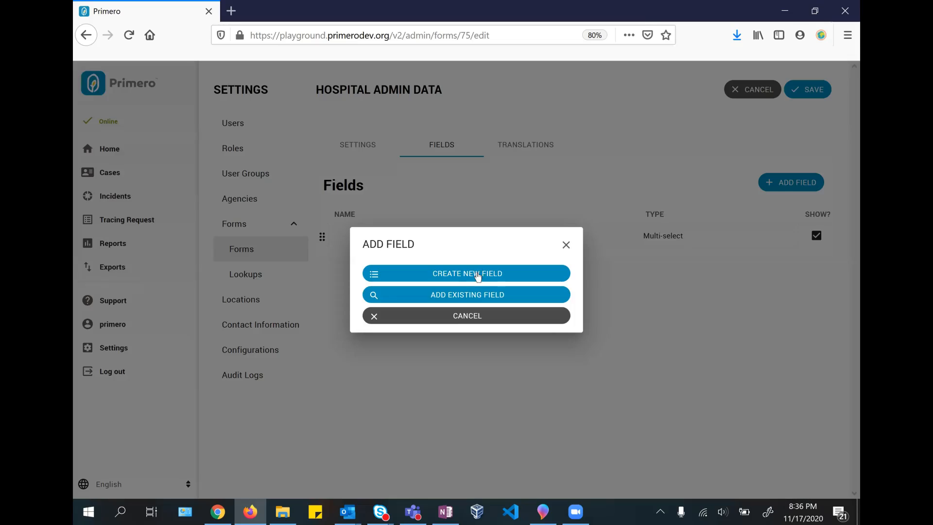
pyautogui.click(478, 275)
pyautogui.click(478, 275)
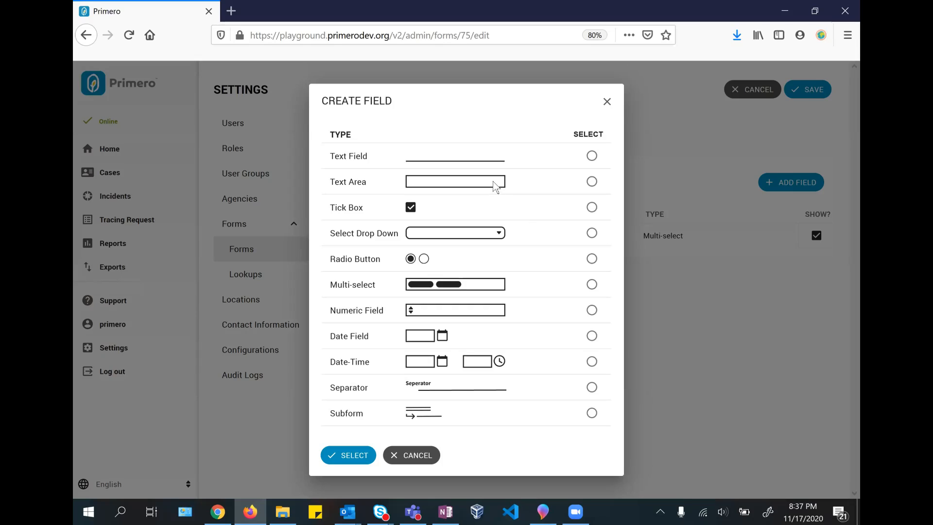
pyautogui.click(557, 189)
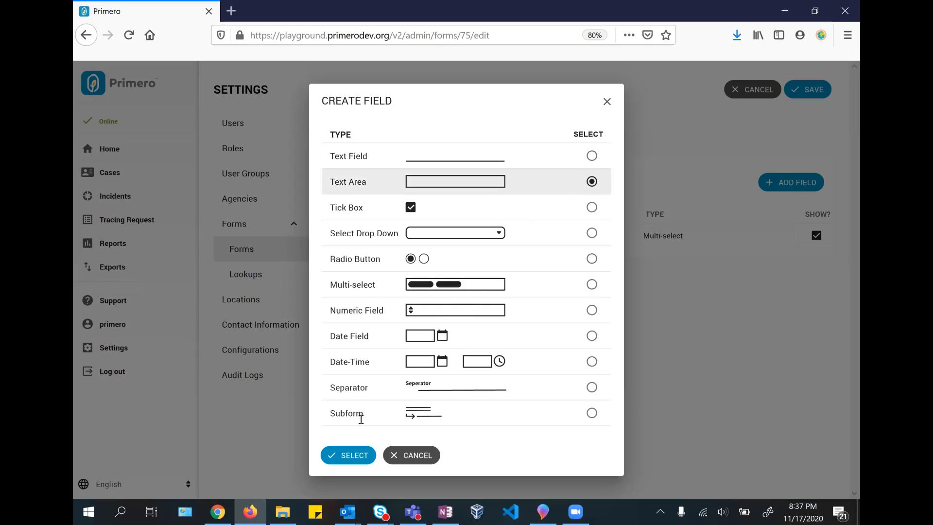
pyautogui.click(360, 457)
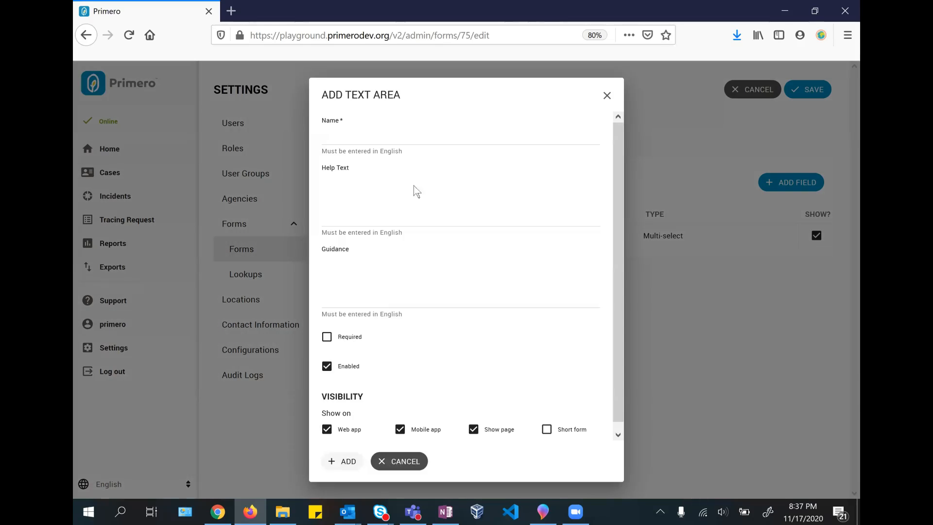
# Name the text area "Doctor's comments" and add it to the form
pyautogui.click(380, 128)
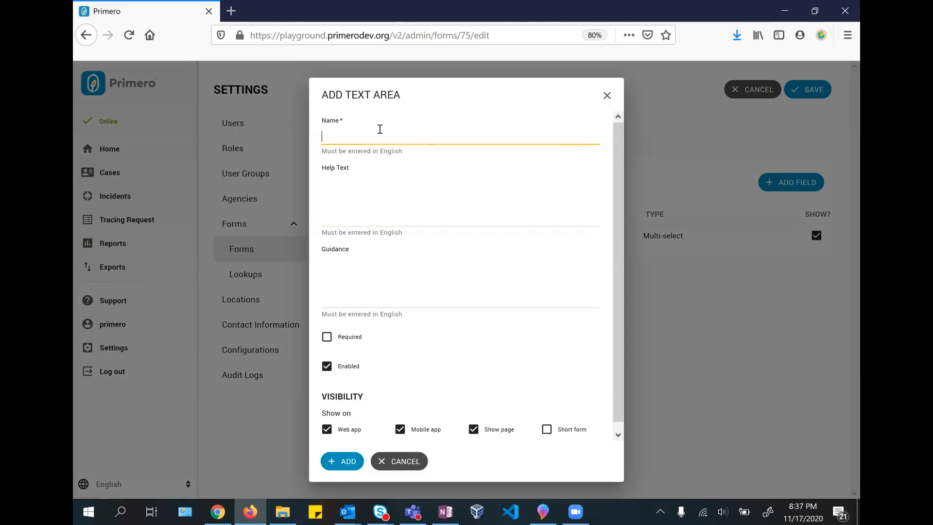
pyautogui.write('Doct')
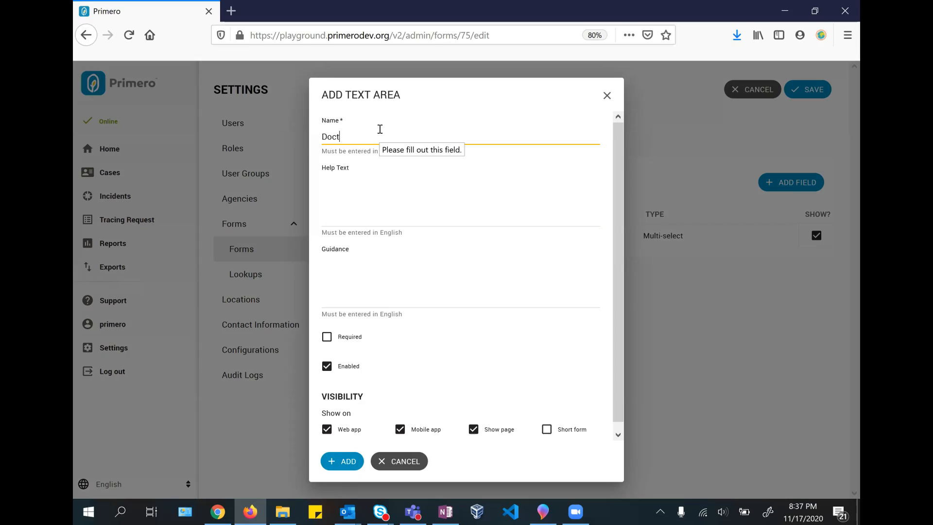
pyautogui.write("or's comments")
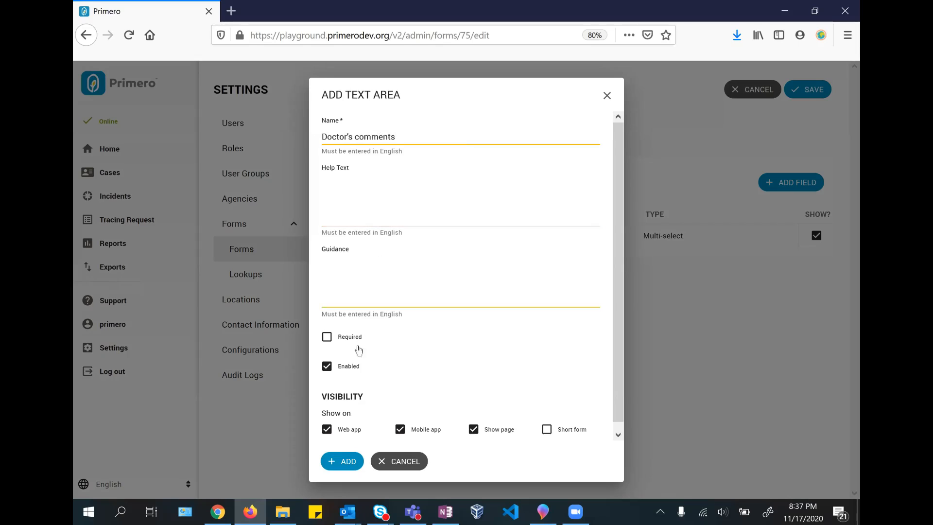
pyautogui.scroll(-1, 398, 367)
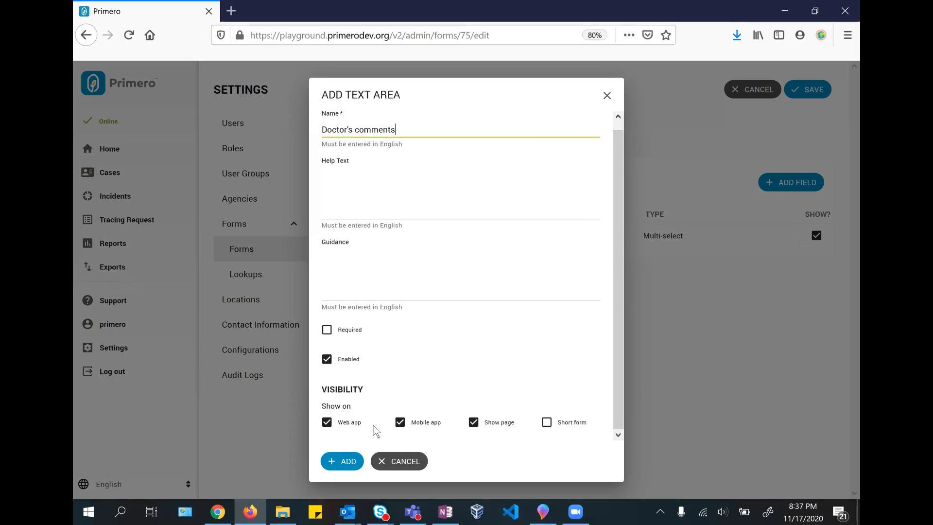
pyautogui.click(338, 467)
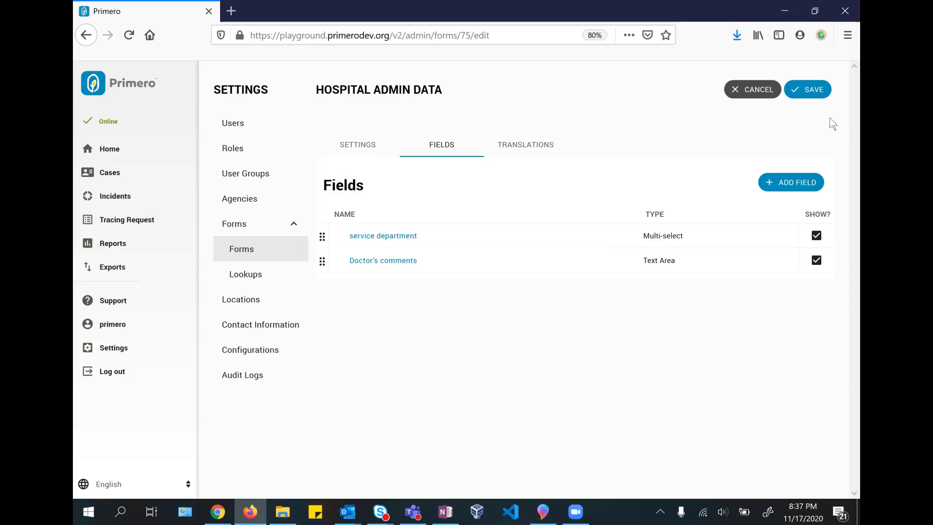
# Start another new field for the Hospital Admin Data form, using the Date-Time type
pyautogui.click(811, 98)
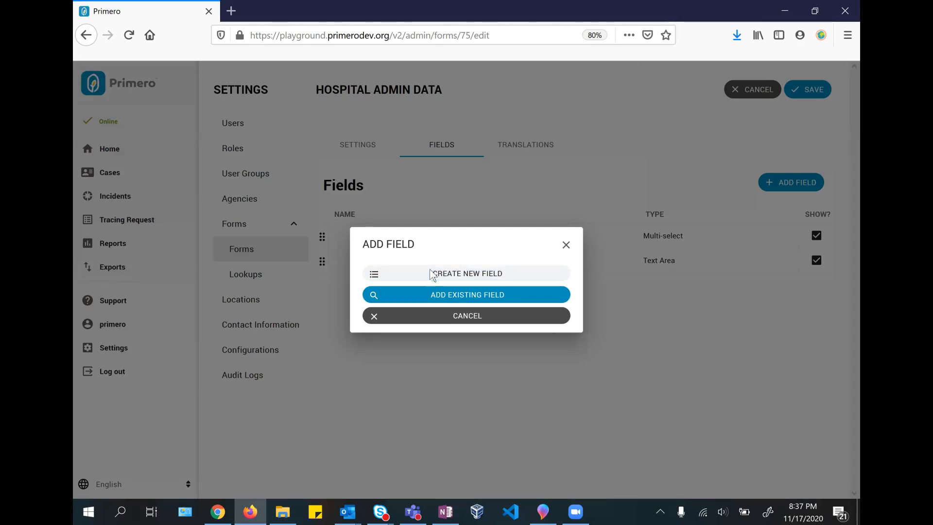
pyautogui.click(472, 269)
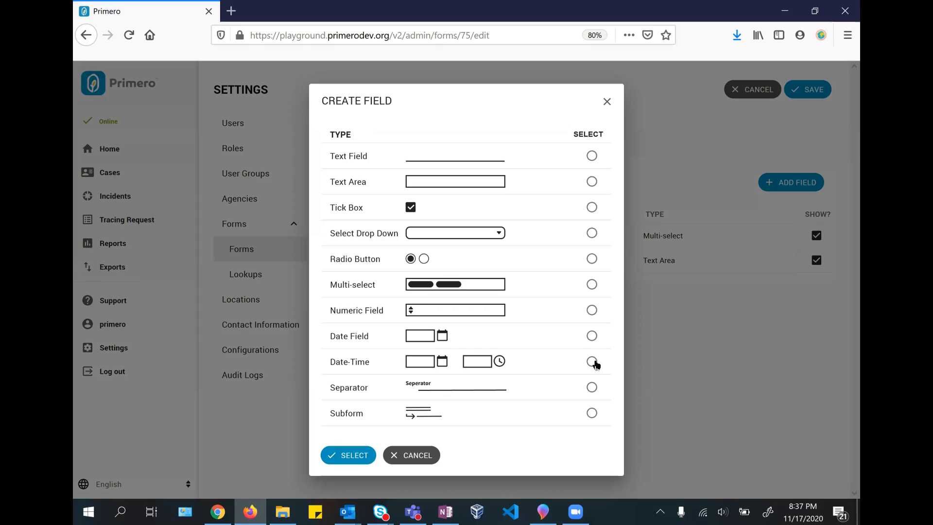
pyautogui.click(353, 457)
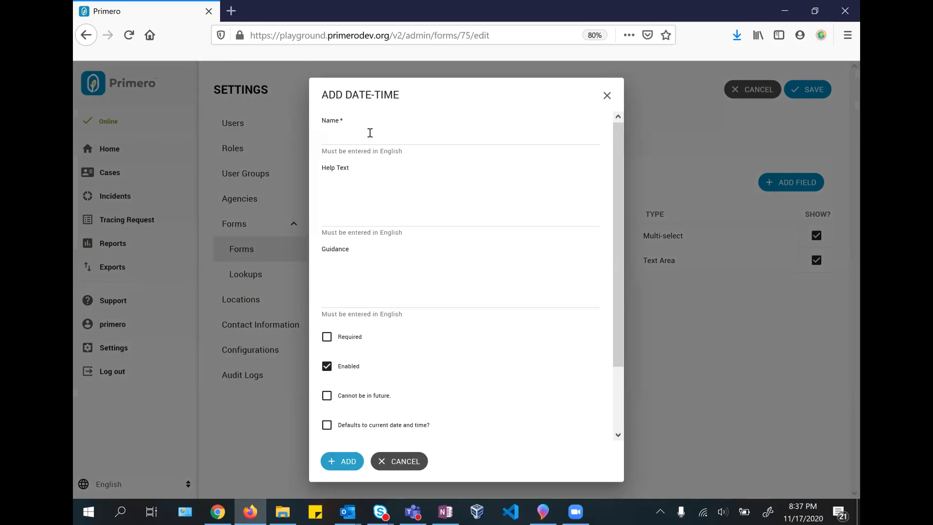
# Name the date-time field "date of visit", make it default to the current date and time, and add it to the form
pyautogui.click(370, 133)
pyautogui.write('d')
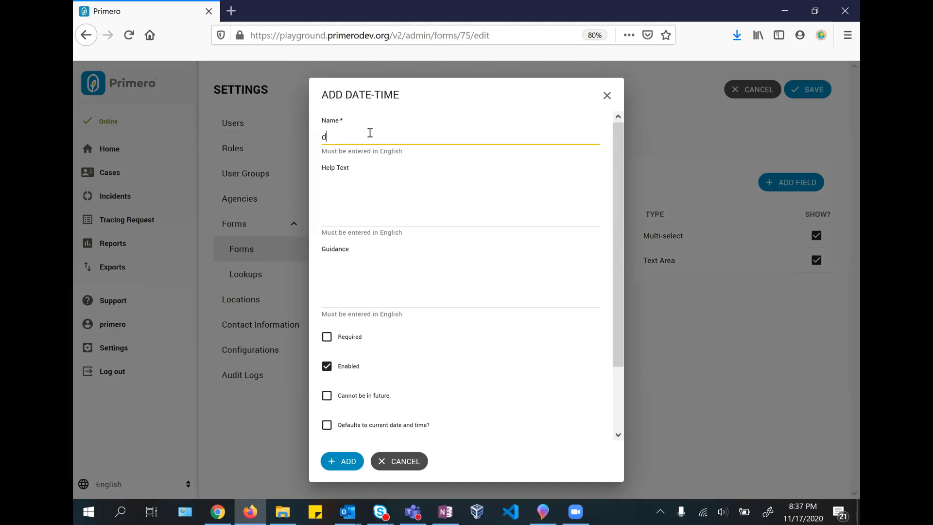
pyautogui.write('ate of visit')
pyautogui.scroll(-2, 331, 328)
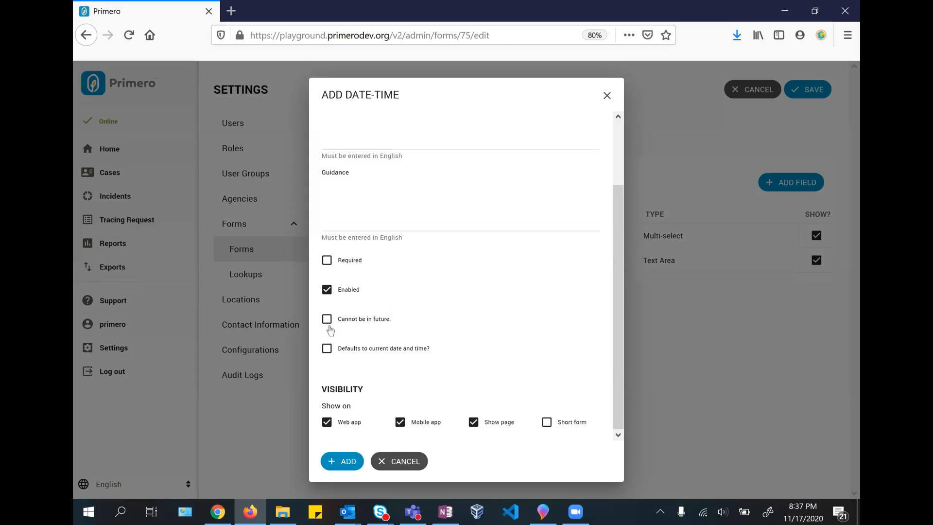
pyautogui.click(327, 349)
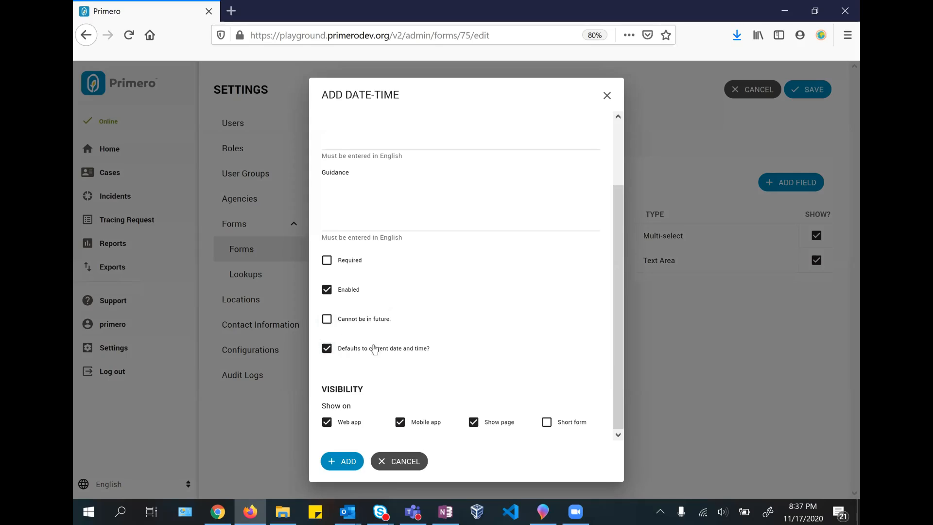
pyautogui.click(345, 460)
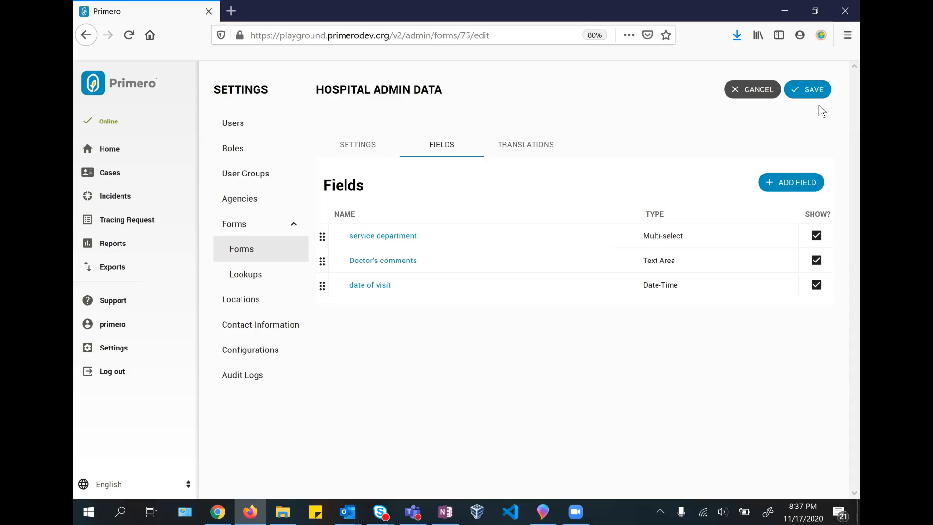
# Move the date of visit field above the service department field and save the form
pyautogui.click(808, 90)
pyautogui.moveTo(322, 274); pyautogui.dragTo(323, 236)
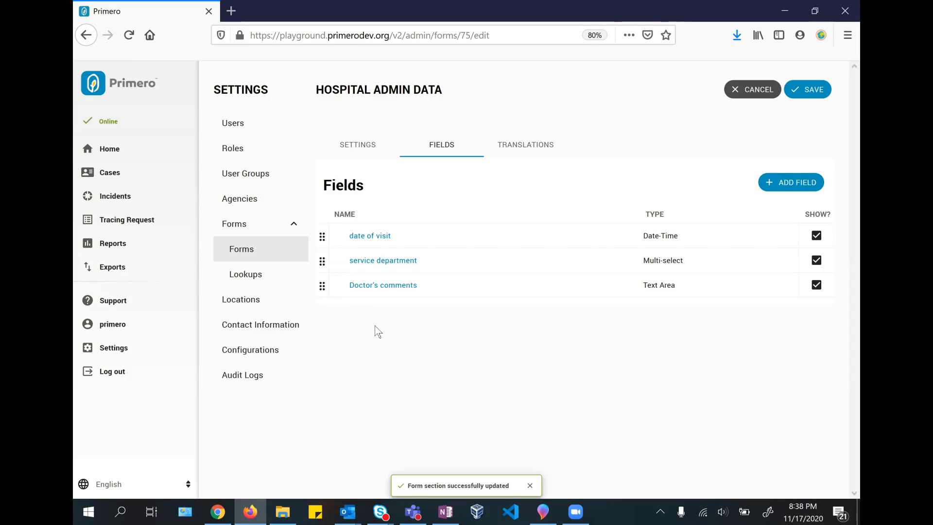
# Return to the list of case forms and open the Tracing form from the Tracing group
pyautogui.click(253, 254)
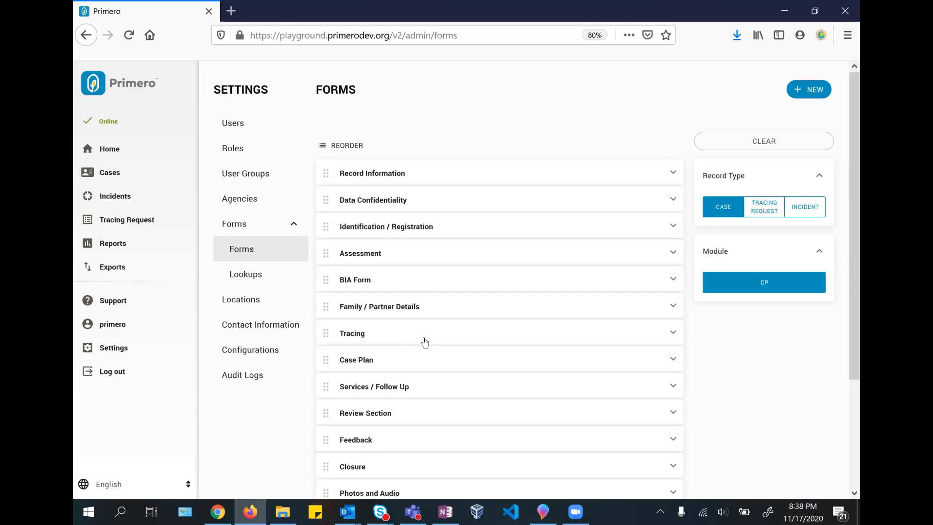
pyautogui.scroll(-3, 729, 367)
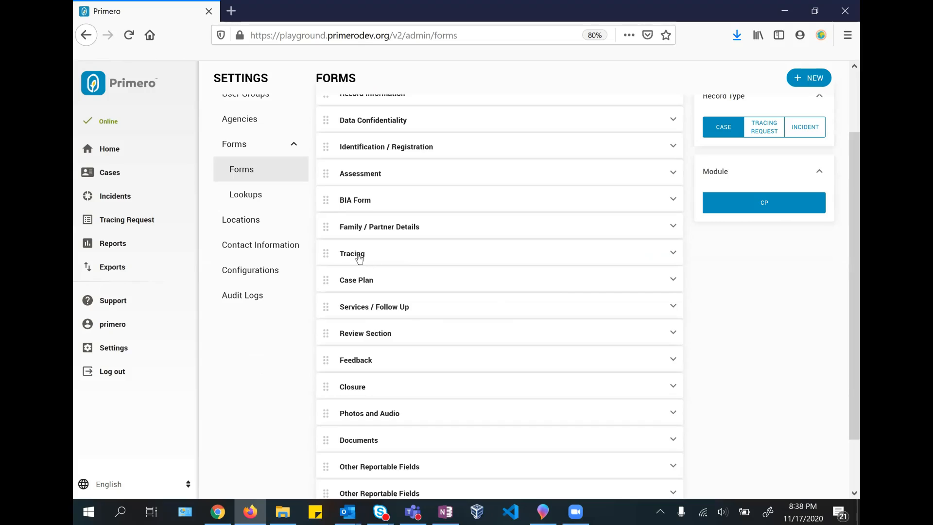
pyautogui.click(362, 173)
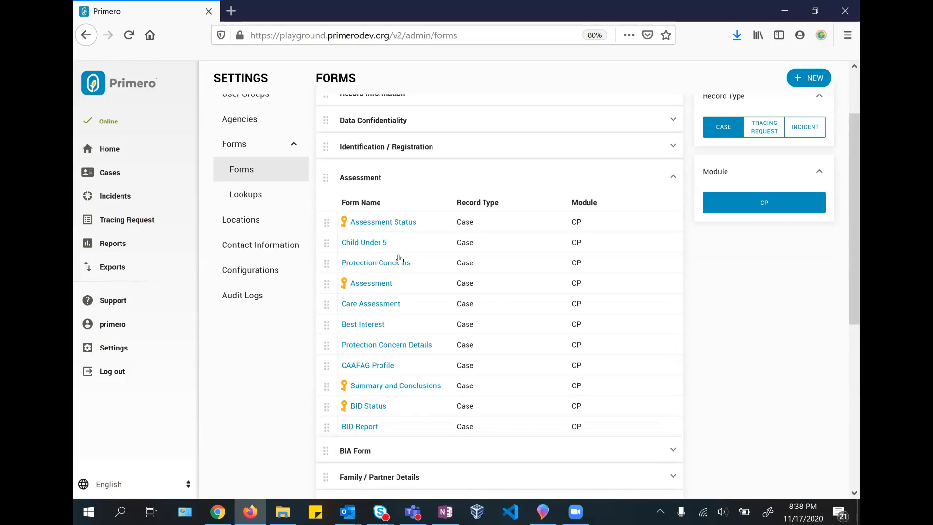
pyautogui.scroll(-4, 619, 349)
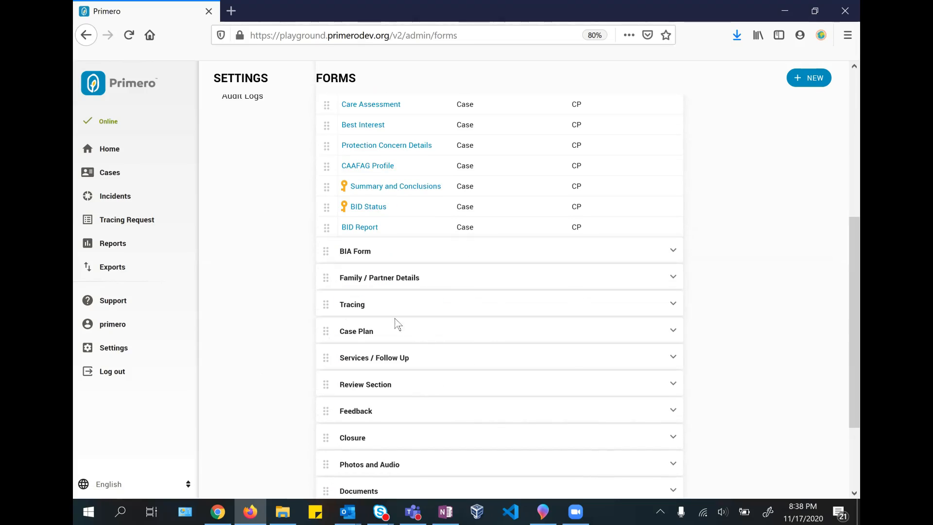
pyautogui.click(348, 306)
pyautogui.click(357, 374)
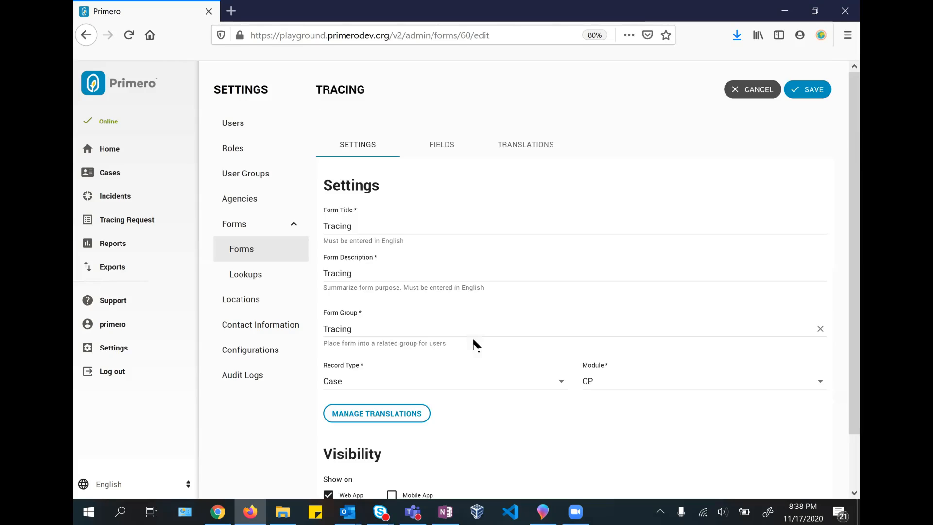
# Turn off the Tracing form's visibility on the web app and save the form
pyautogui.scroll(-2, 481, 341)
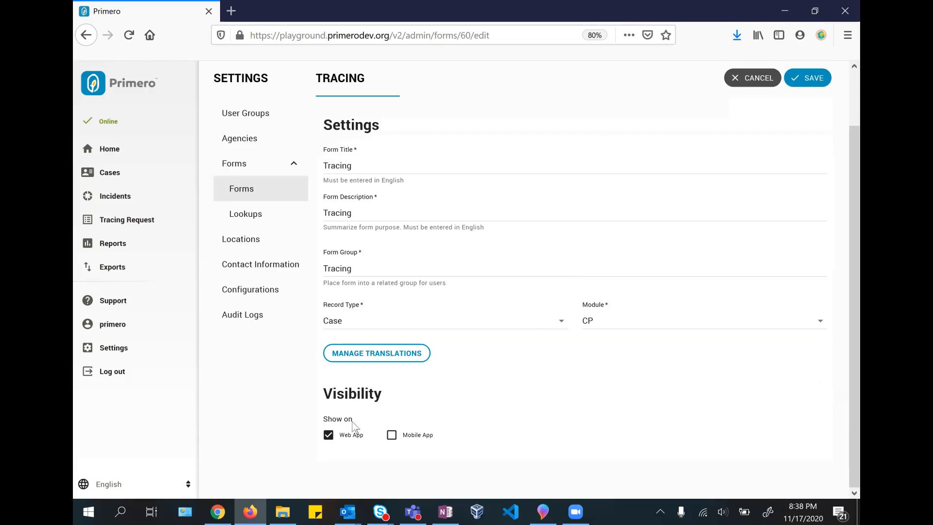
pyautogui.click(328, 435)
pyautogui.click(732, 169)
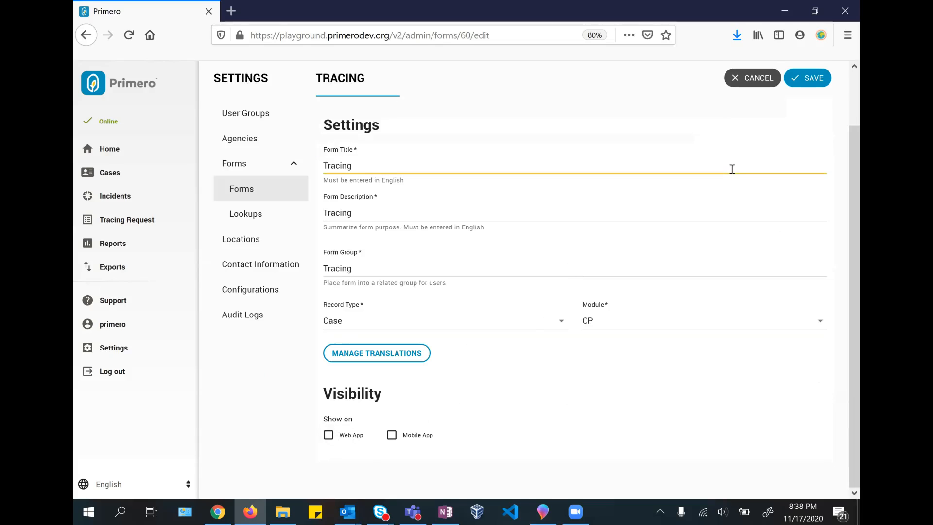
pyautogui.click(796, 85)
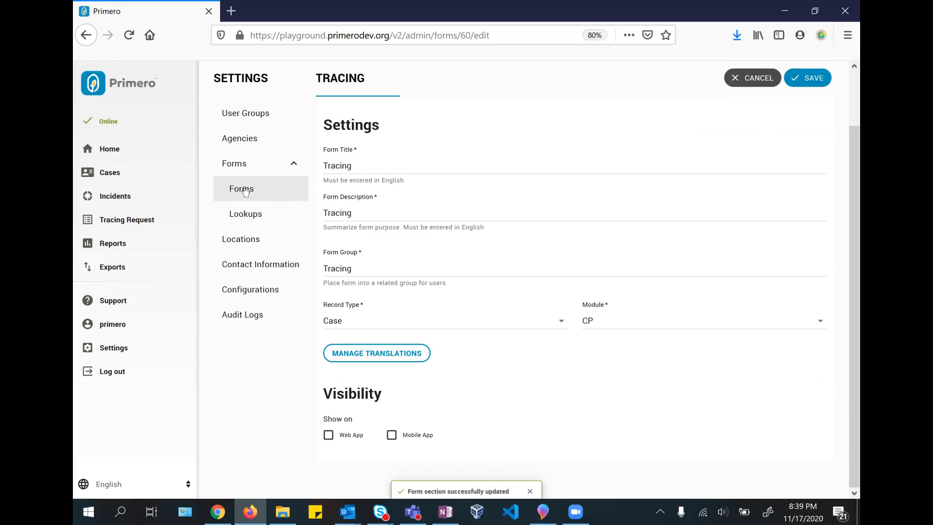
# Return to the forms list, open the Assessment form in the Assessment group and display its fields
pyautogui.click(305, 193)
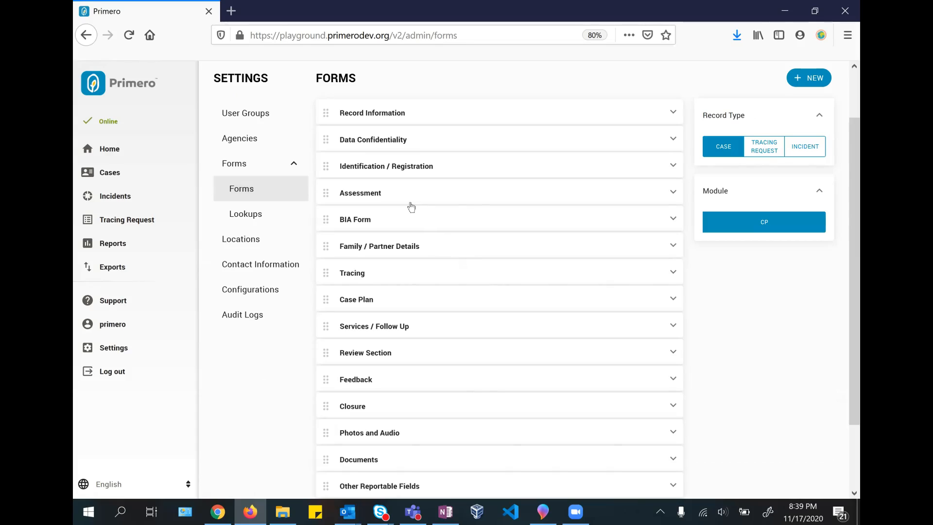
pyautogui.click(374, 194)
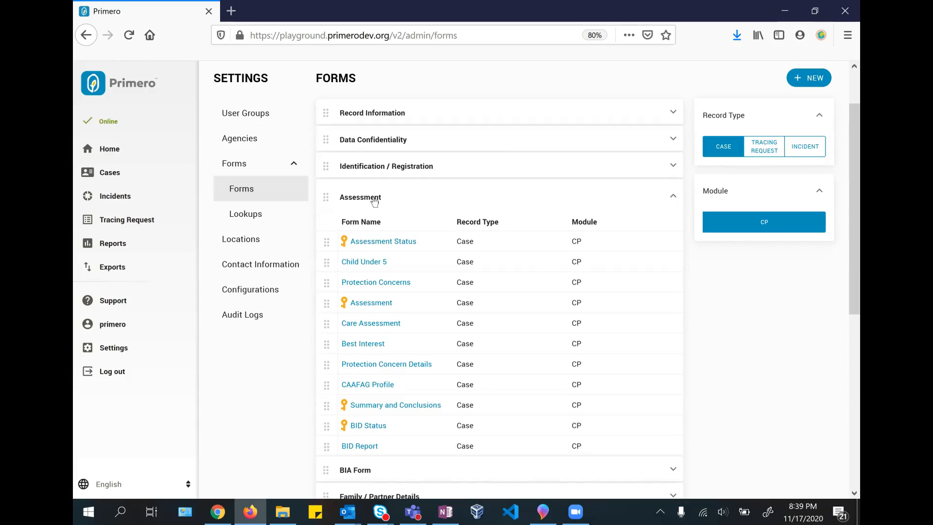
pyautogui.click(383, 305)
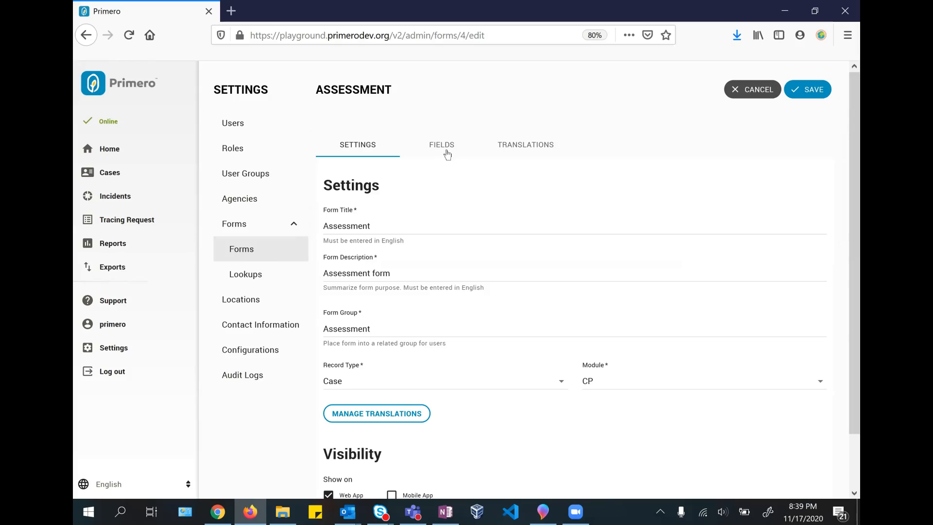
pyautogui.click(450, 159)
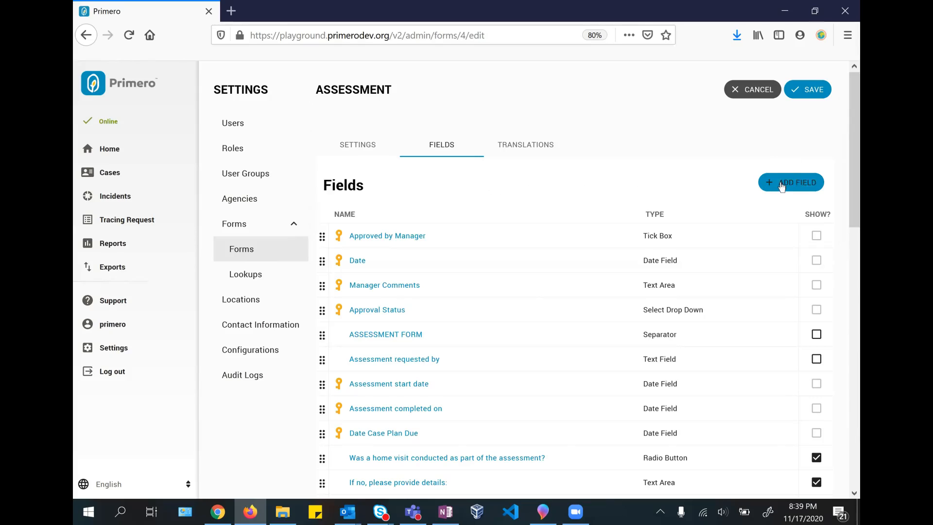
# Try to add an existing field by searching for "protect" and choosing the Assessment form's Protection Concerns multi-select, then close the field picker
pyautogui.click(787, 182)
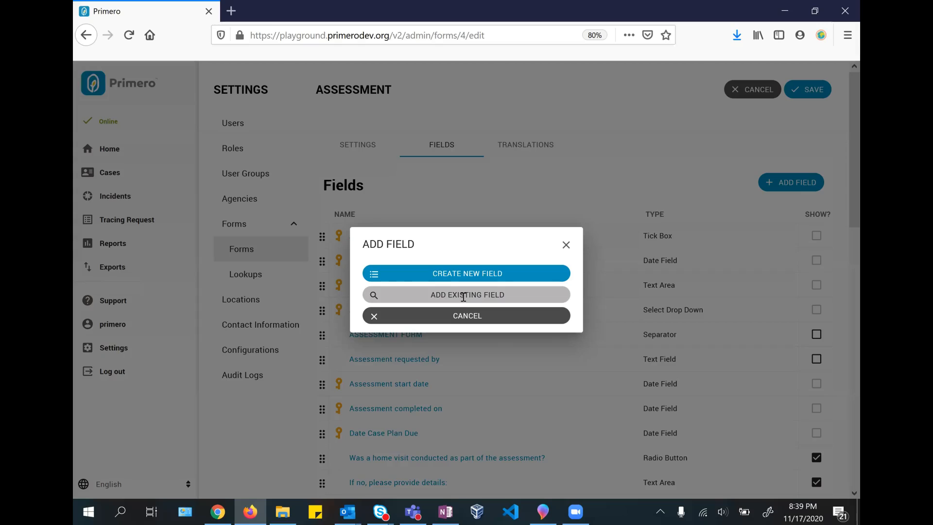
pyautogui.click(463, 296)
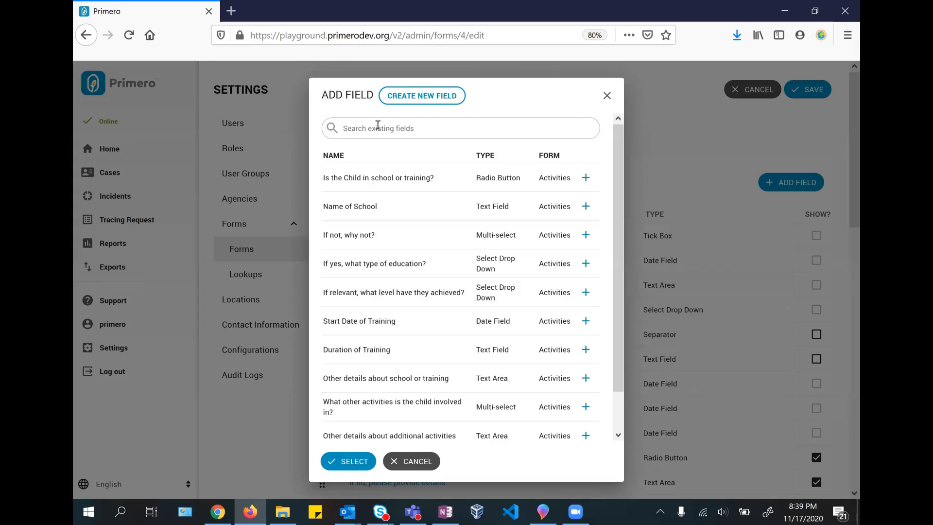
pyautogui.write('p')
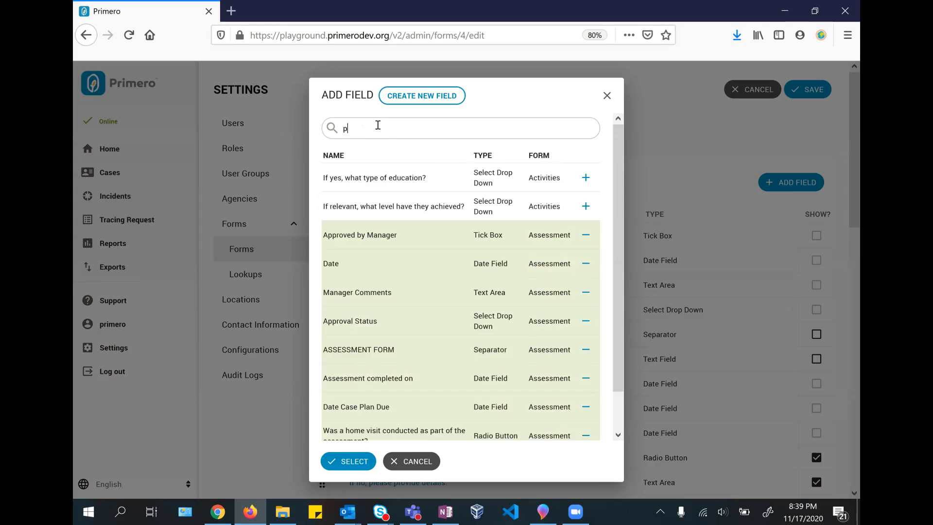
pyautogui.write('rotect')
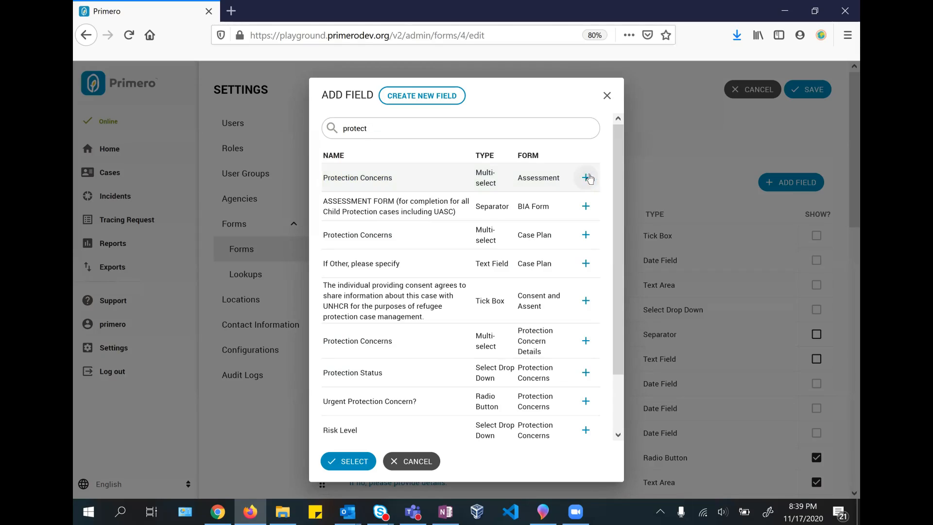
pyautogui.click(348, 462)
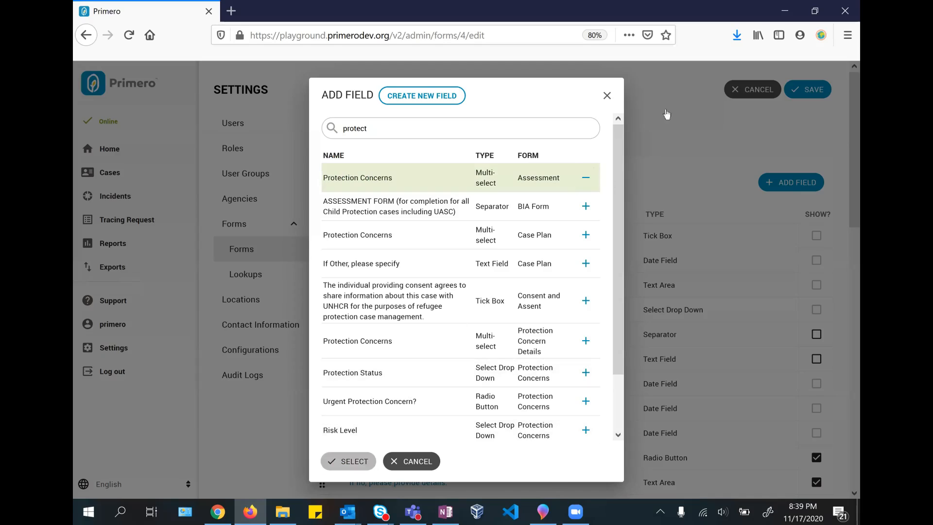
pyautogui.click(606, 98)
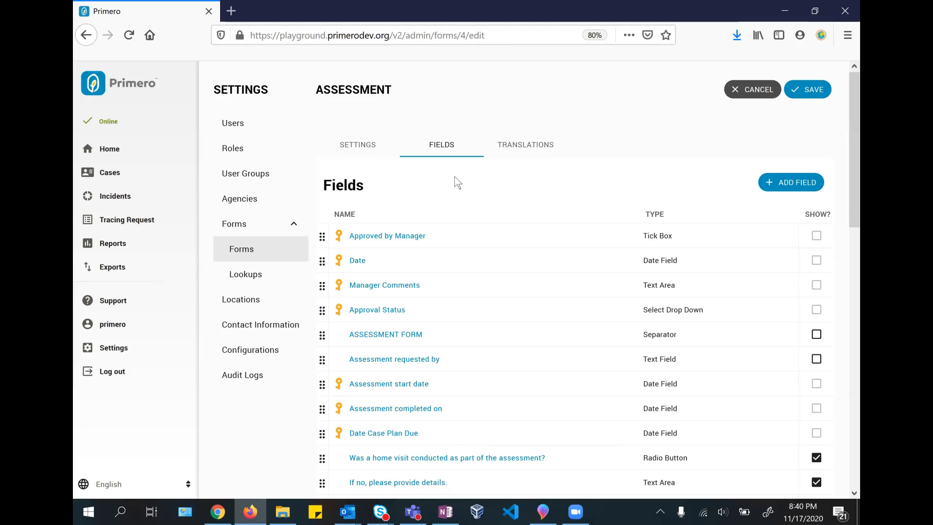
# Open the CP Case Worker role for editing
pyautogui.click(234, 153)
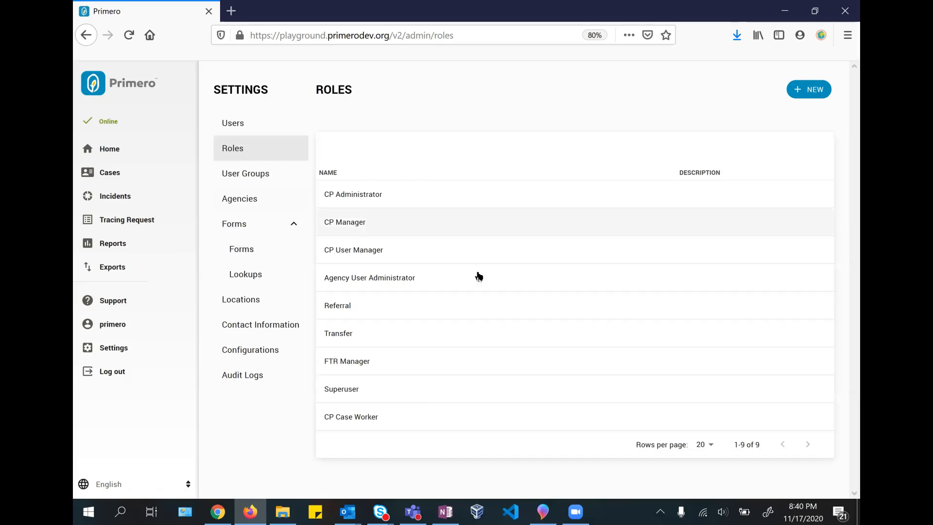
pyautogui.click(352, 419)
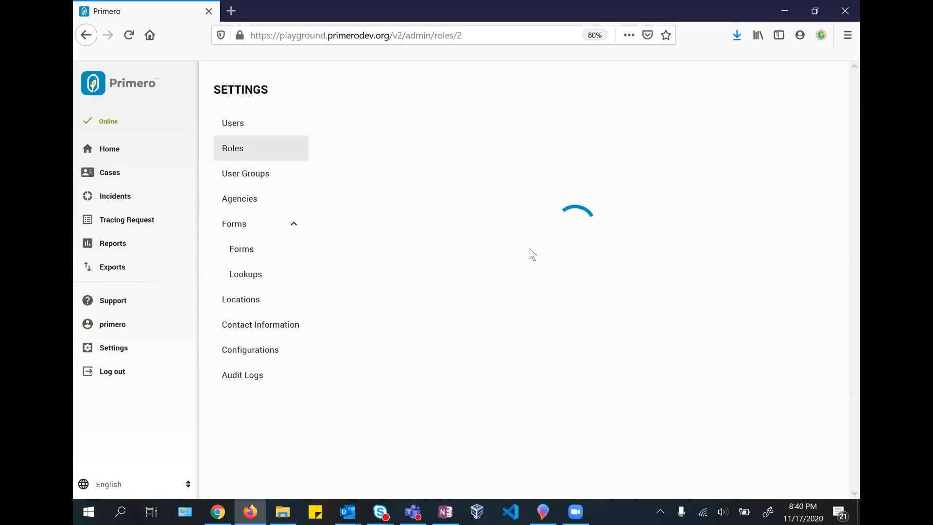
pyautogui.click(785, 98)
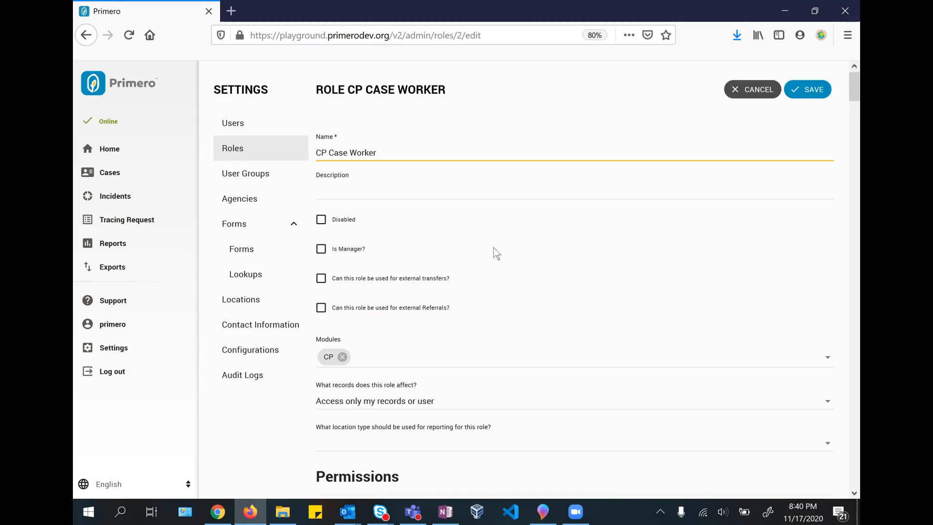
# Review the permissions granted to the CP Case Worker role, from the Case section through Dashboard and Duplicate Search
pyautogui.scroll(-7, 495, 252)
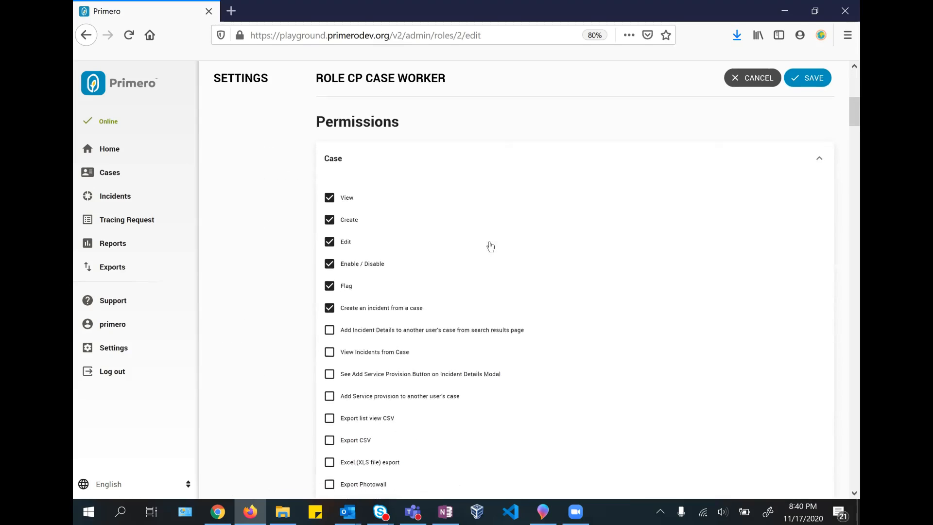
pyautogui.scroll(-2, 490, 246)
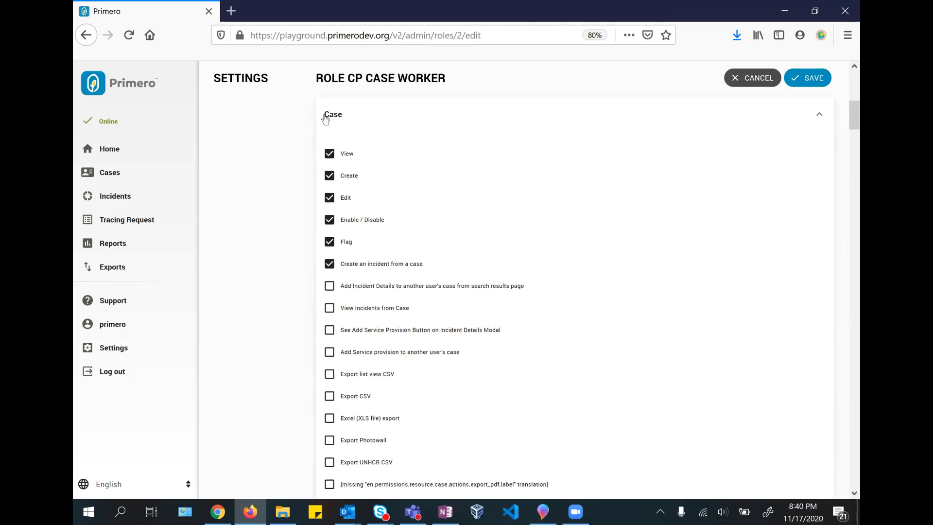
pyautogui.scroll(-2, 421, 164)
pyautogui.scroll(-3, 421, 163)
pyautogui.moveTo(331, 185)
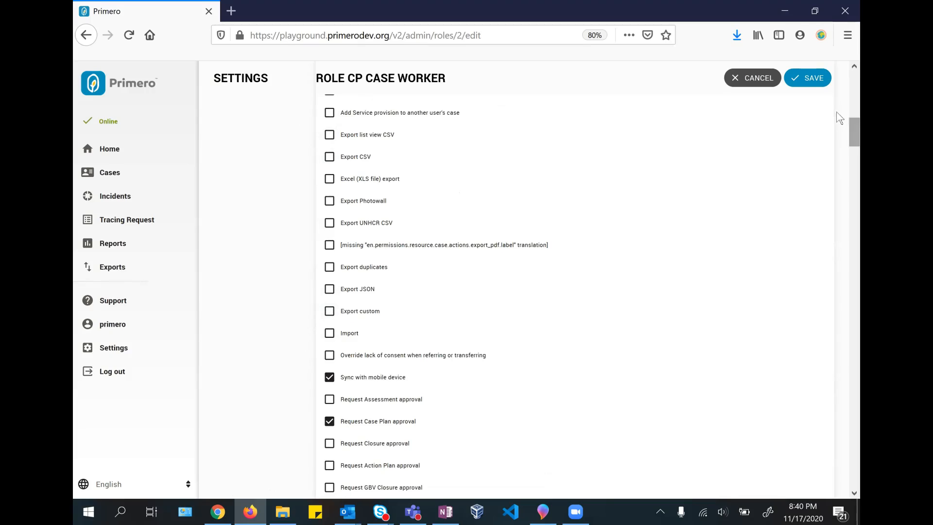
pyautogui.click(798, 83)
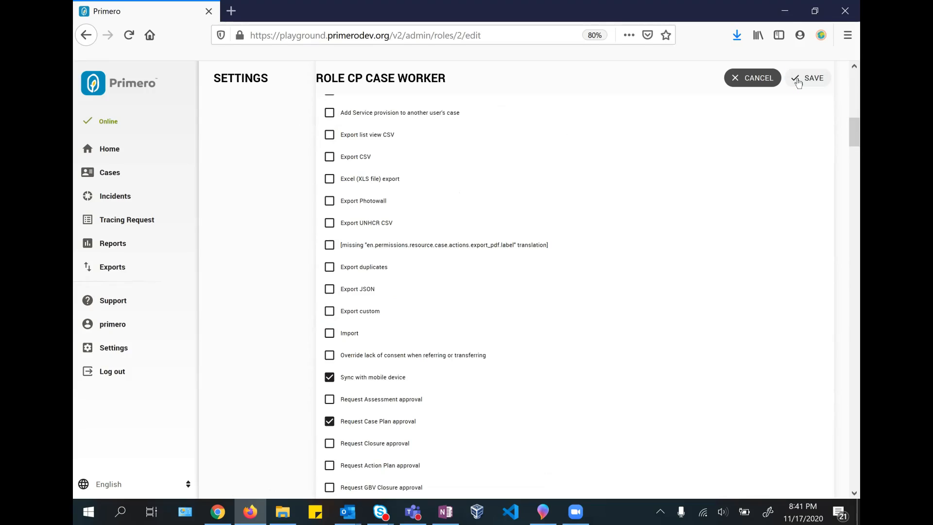
pyautogui.scroll(-10, 577, 250)
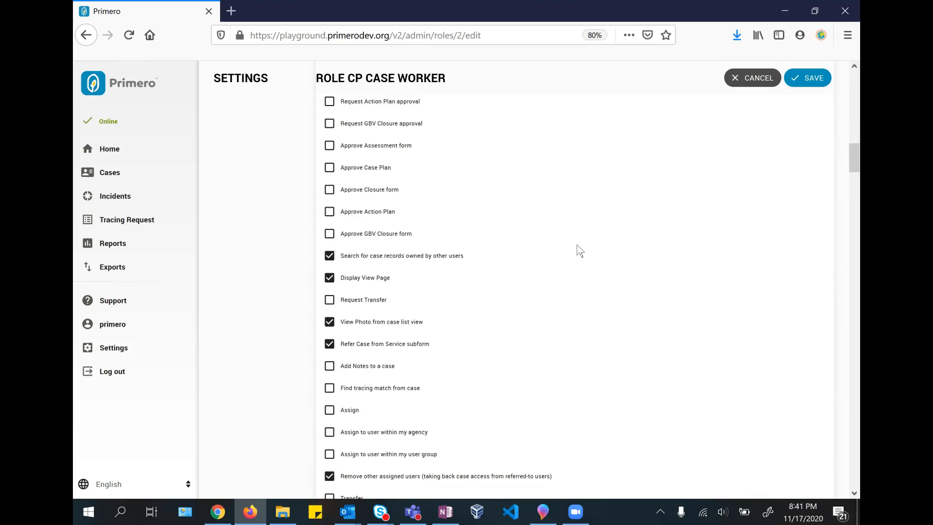
pyautogui.scroll(-15, 569, 248)
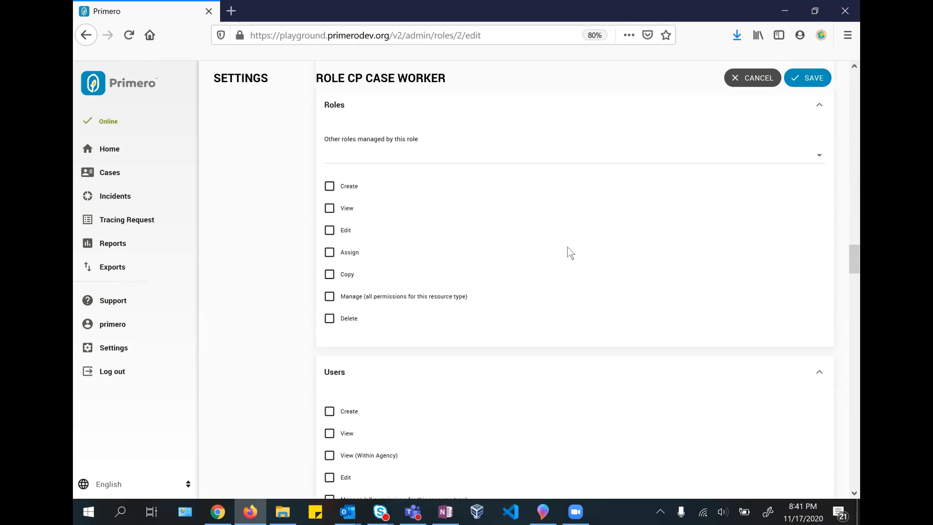
pyautogui.scroll(-15, 570, 252)
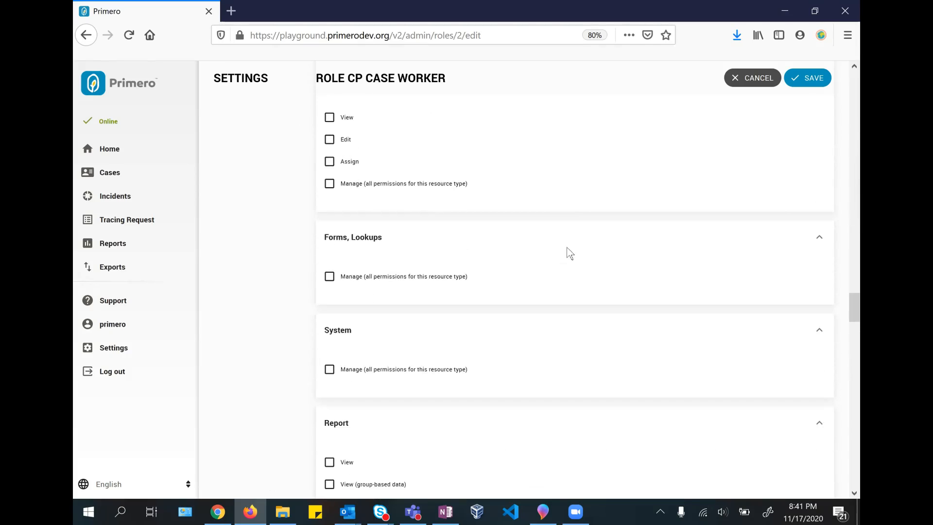
pyautogui.scroll(-10, 569, 252)
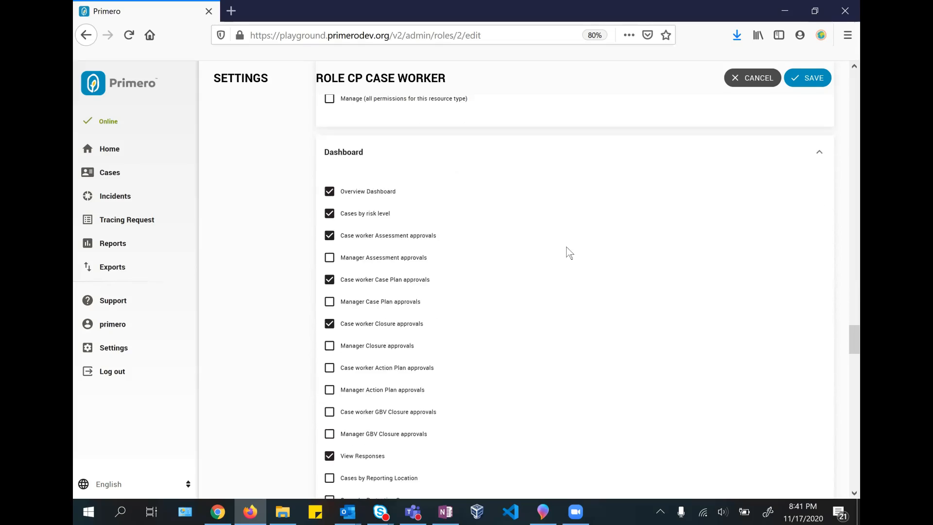
pyautogui.scroll(-10, 566, 248)
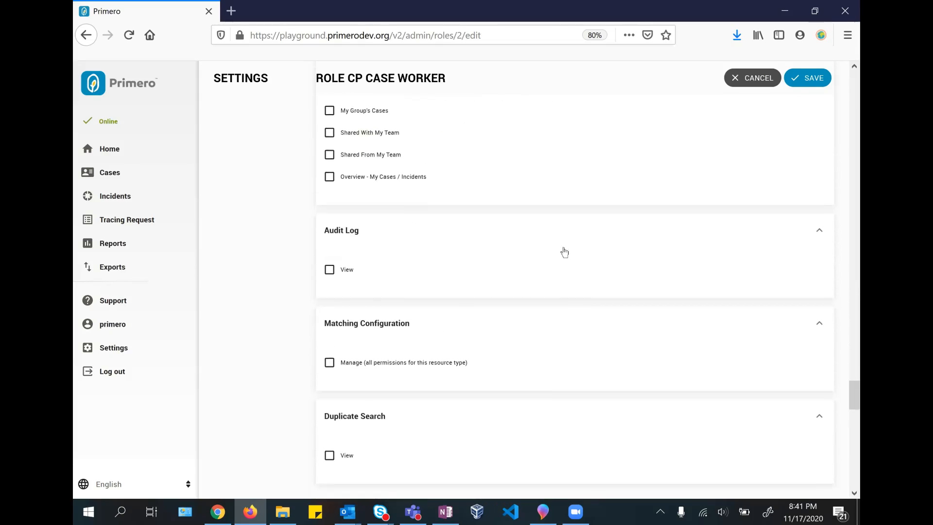
# Check the CP Case Worker role's Forms - Case list for the Hospital Admin Data form
pyautogui.scroll(-2, 564, 252)
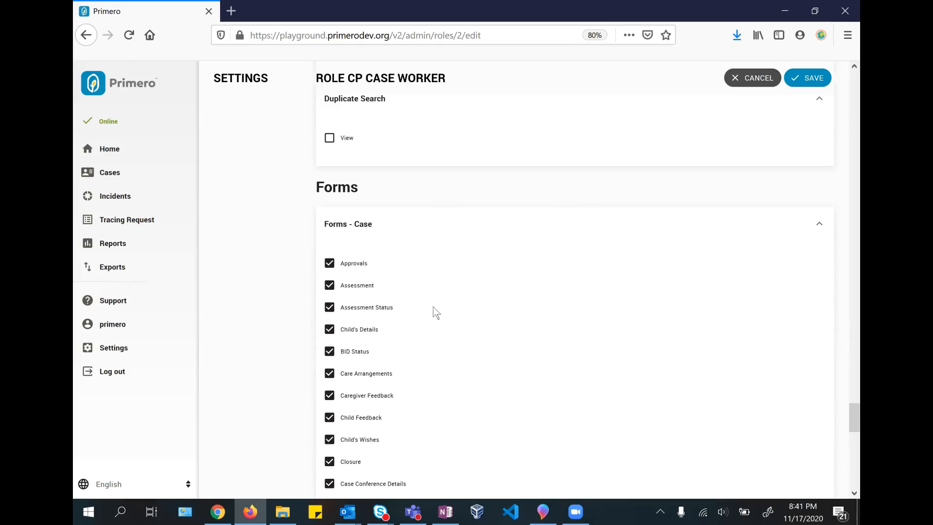
pyautogui.scroll(-1, 433, 308)
pyautogui.scroll(-10, 433, 311)
pyautogui.scroll(-2, 432, 306)
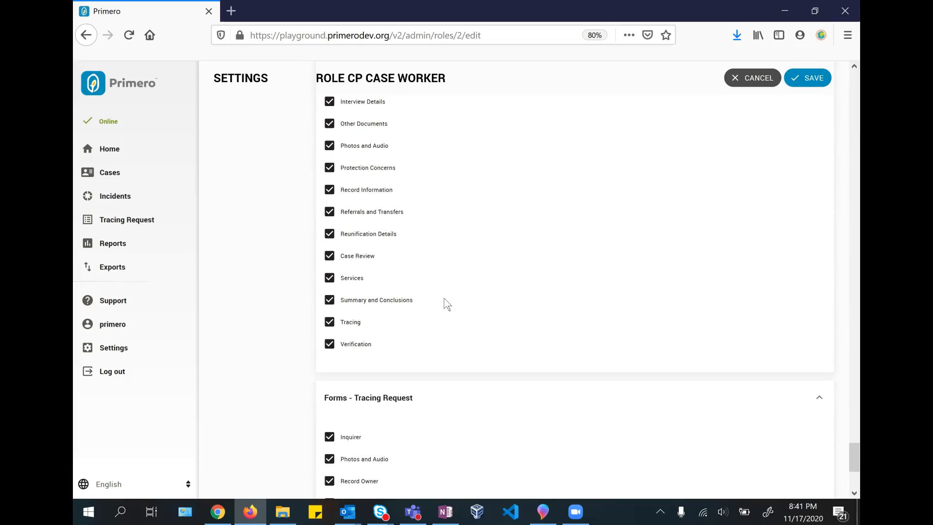
pyautogui.scroll(-1, 437, 294)
pyautogui.scroll(-1, 440, 293)
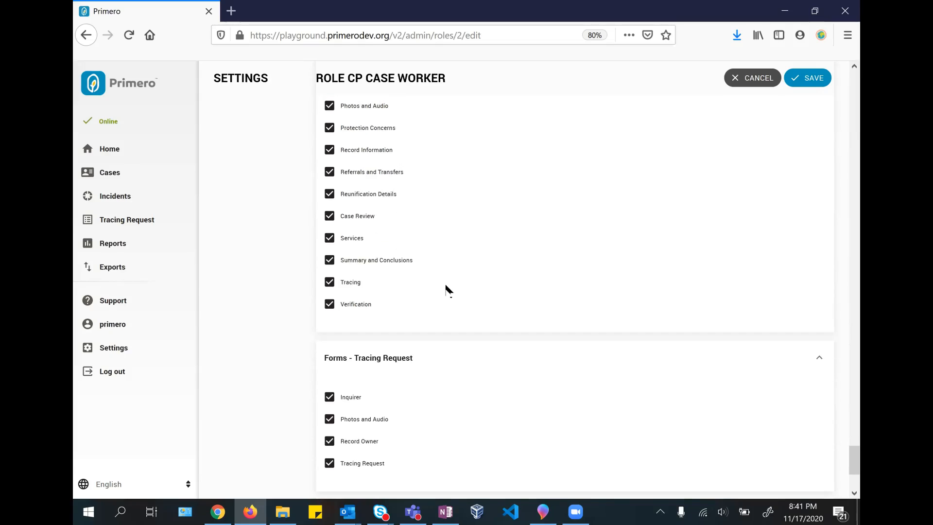
pyautogui.scroll(8, 446, 289)
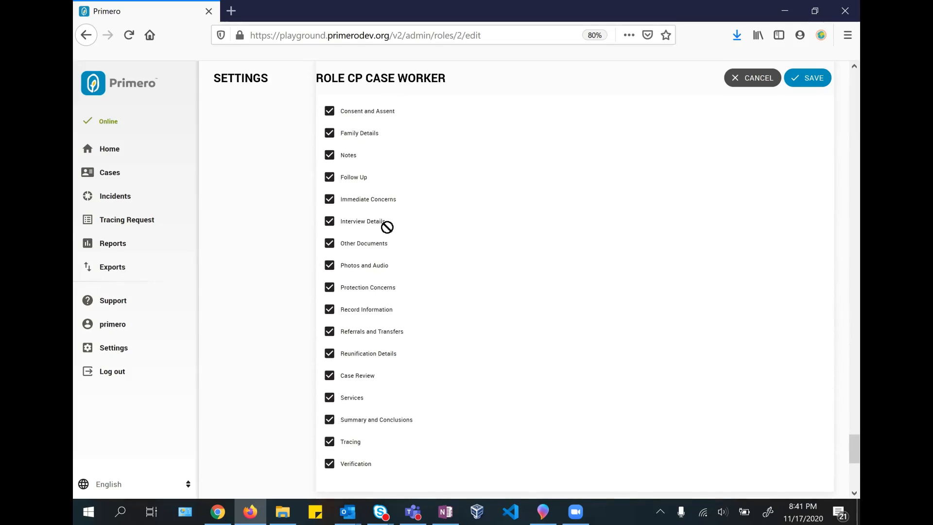
pyautogui.scroll(1, 493, 319)
pyautogui.scroll(12, 486, 306)
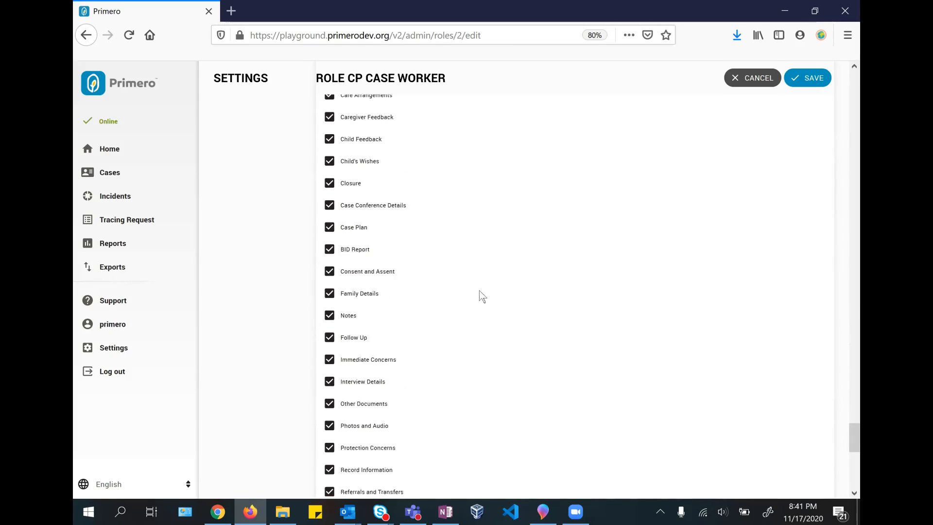
# Reload the CP Case Worker role's edit page and display its list of case forms
pyautogui.click(129, 38)
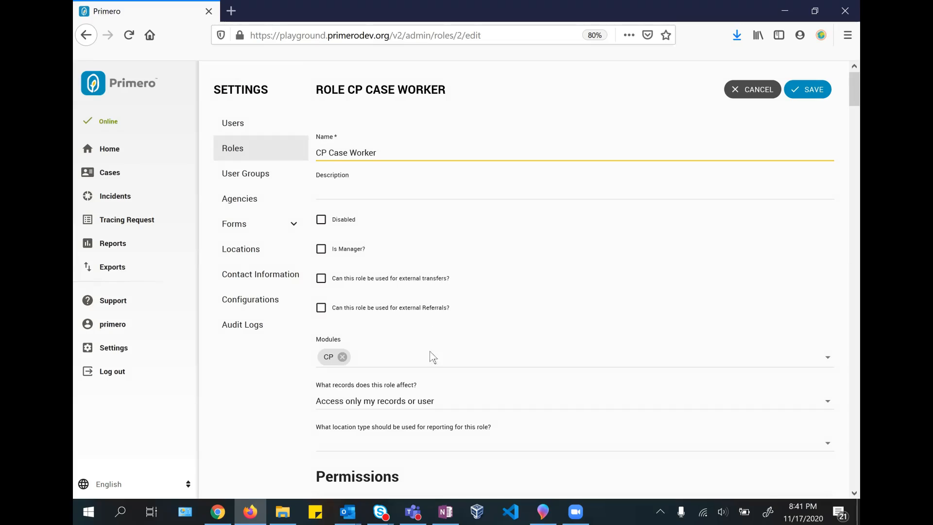
pyautogui.scroll(-10, 419, 319)
pyautogui.scroll(-15, 398, 352)
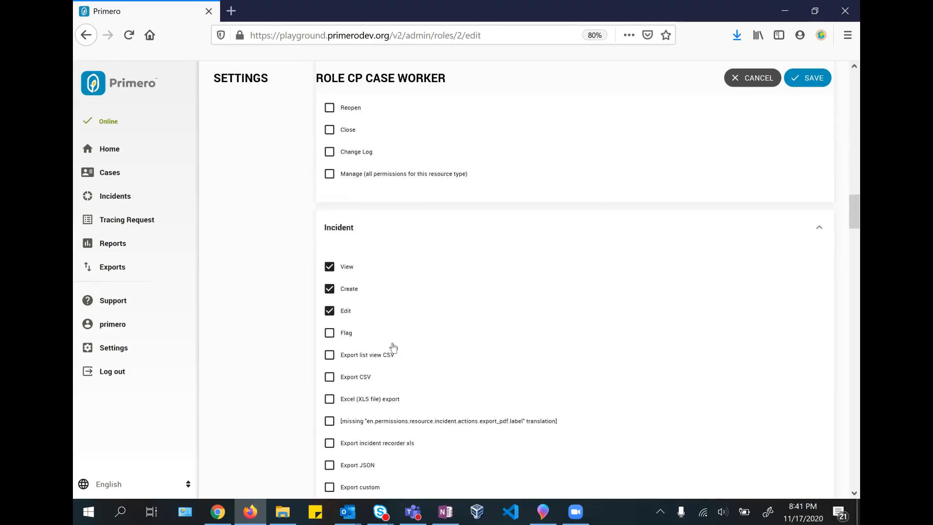
pyautogui.scroll(-15, 383, 355)
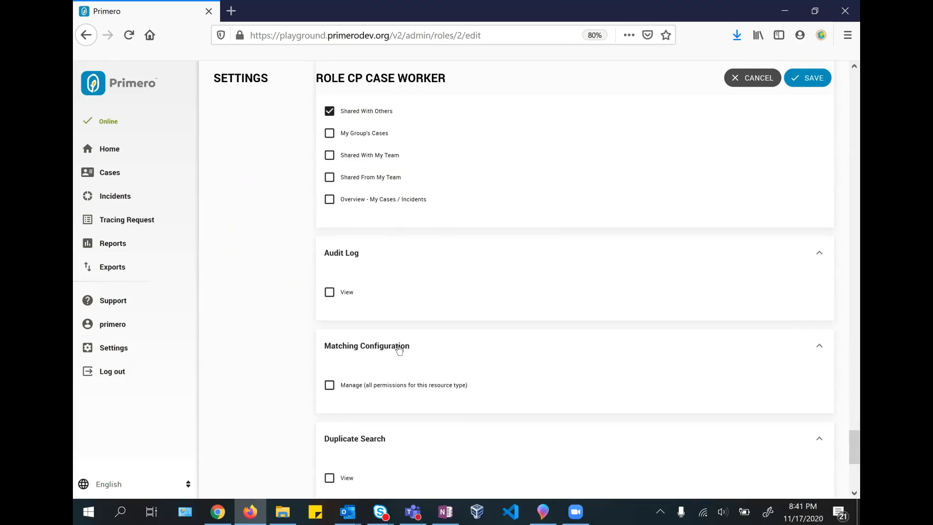
pyautogui.scroll(-5, 399, 348)
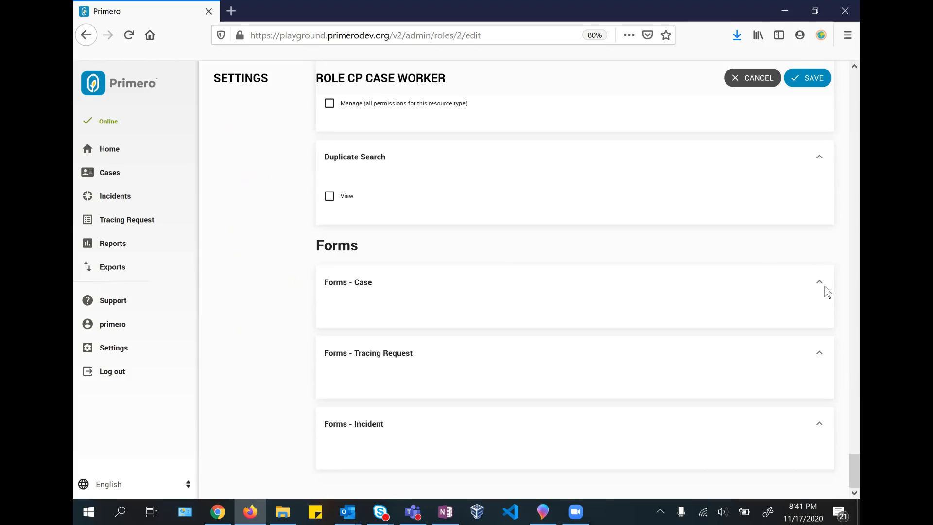
pyautogui.click(808, 294)
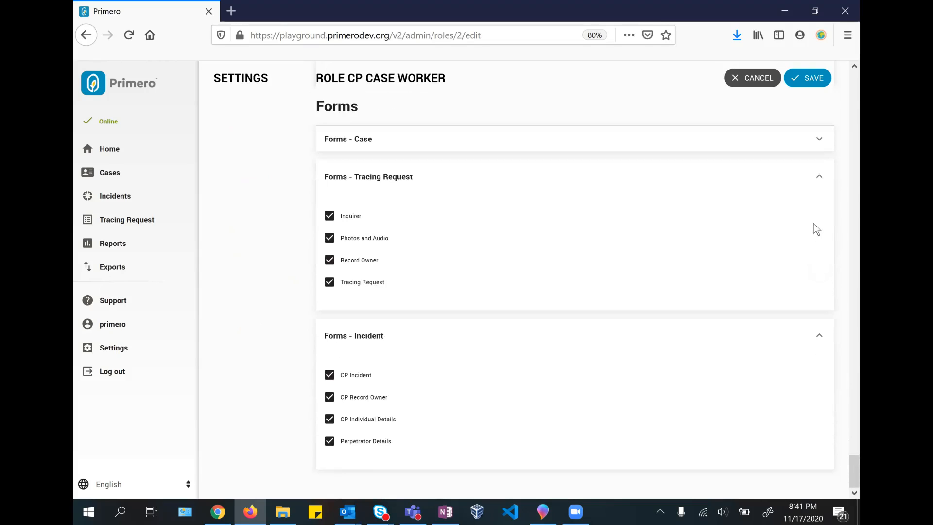
pyautogui.click(819, 141)
# Give the CP Case Worker role access to the Hospital Admin Data case form and save the role
pyautogui.scroll(-15, 453, 337)
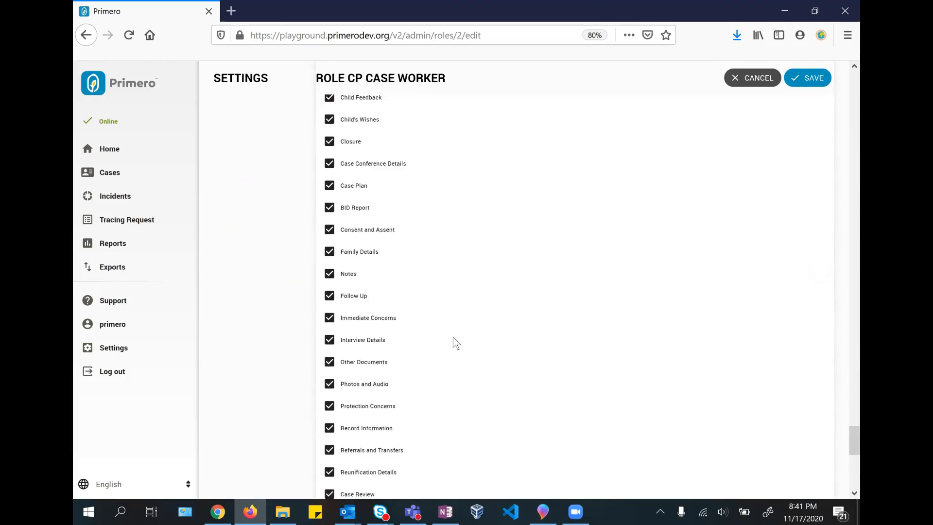
pyautogui.scroll(1, 400, 241)
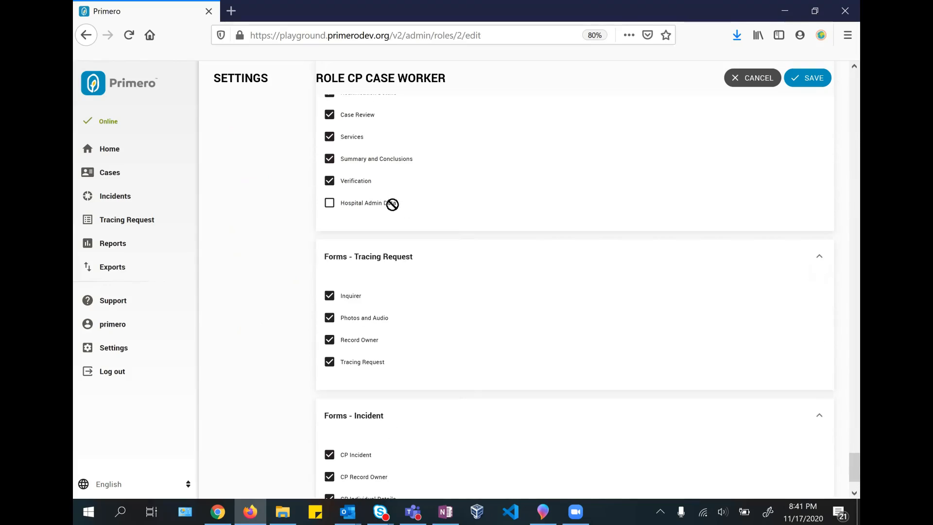
pyautogui.click(330, 204)
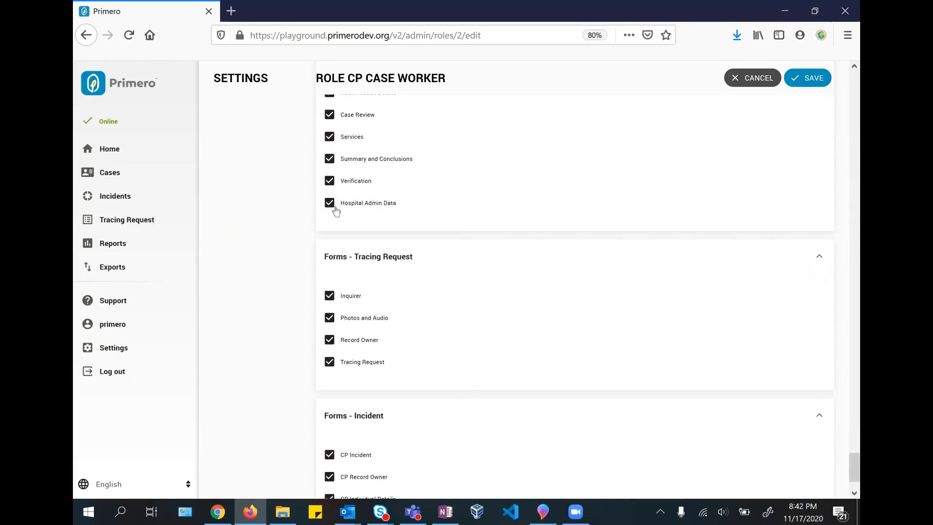
pyautogui.click(795, 78)
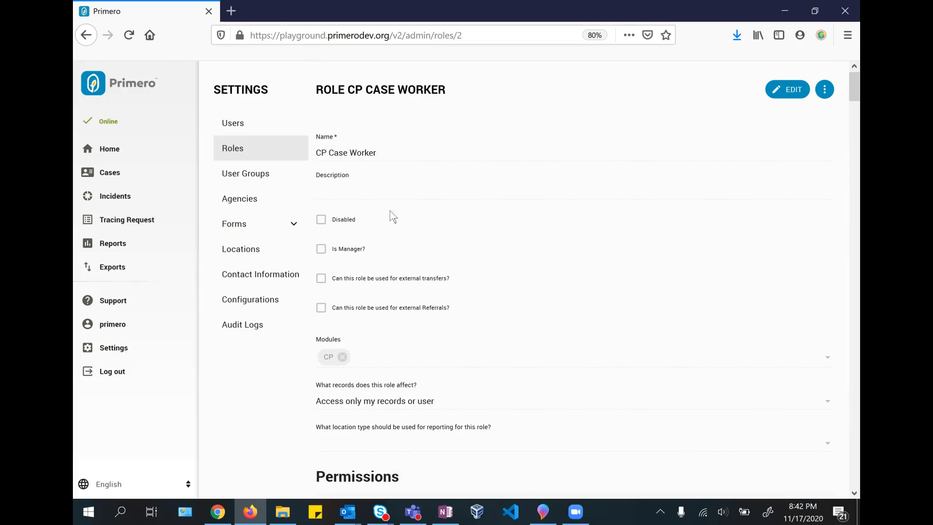
# Start a new agency with both the agency name and the agency code set to MoPH
pyautogui.click(243, 205)
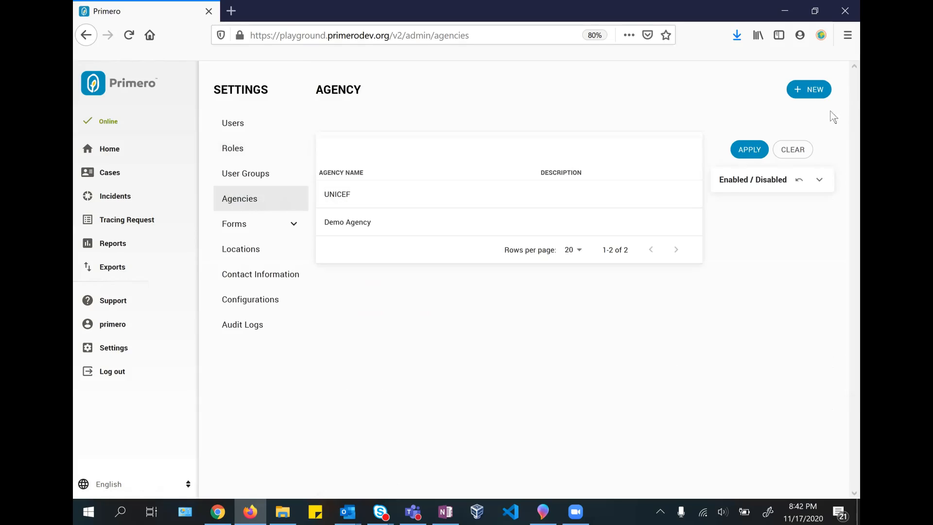
pyautogui.click(800, 99)
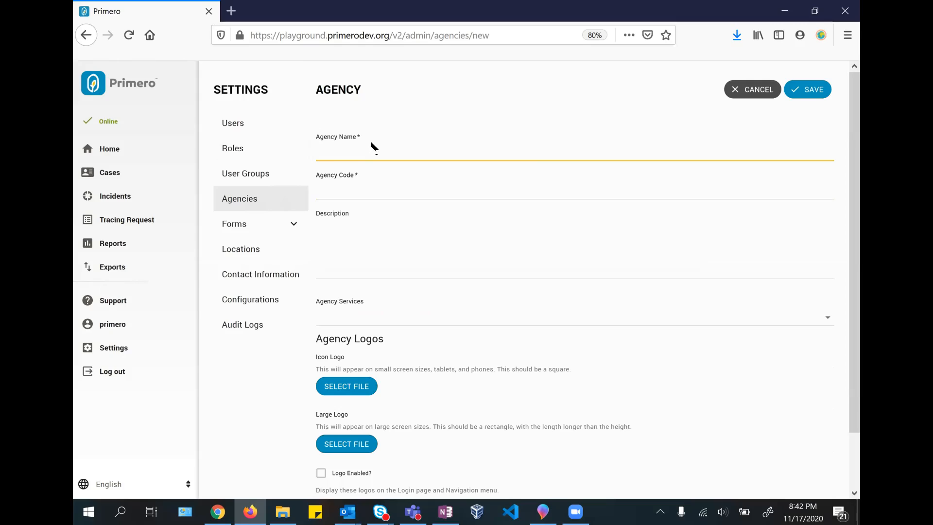
pyautogui.moveTo(350, 155); pyautogui.dragTo(296, 147)
pyautogui.hotkey('ctrl', 'c')
pyautogui.click(381, 194)
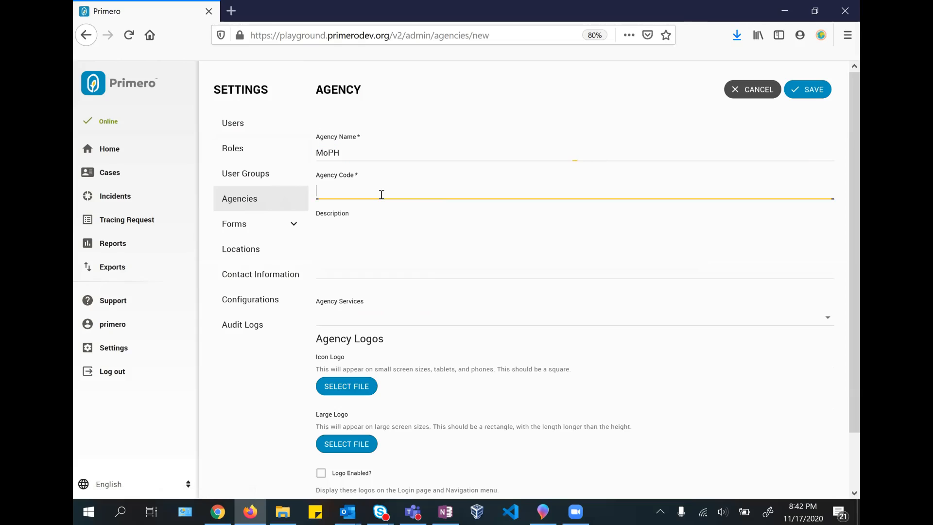
pyautogui.hotkey('ctrl', 'v')
# Upload MoPH logo.png as both the icon logo and the large logo, and enable the agency's logos
pyautogui.scroll(-2, 408, 272)
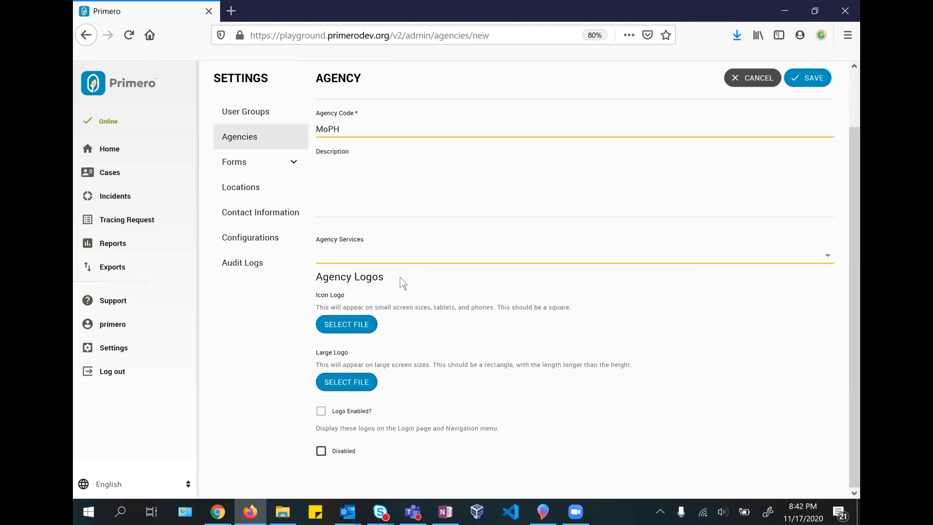
pyautogui.click(342, 326)
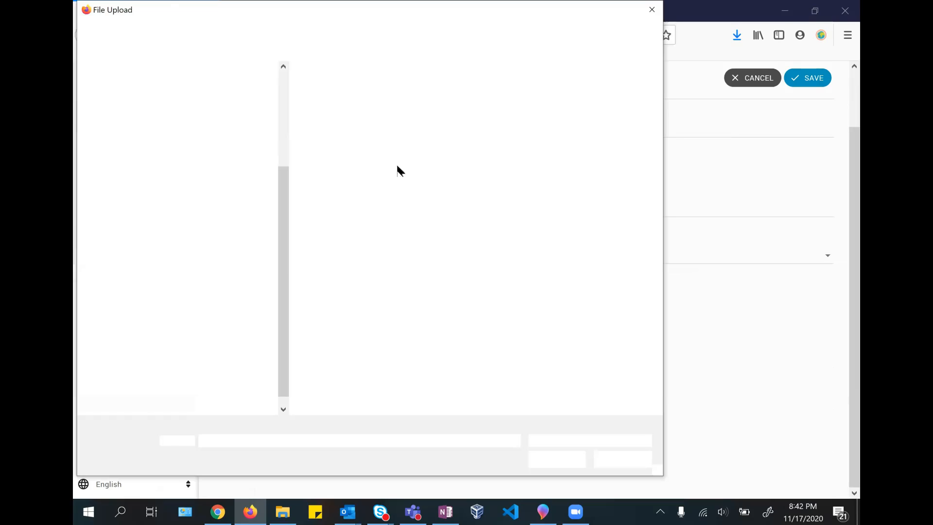
pyautogui.click(343, 119)
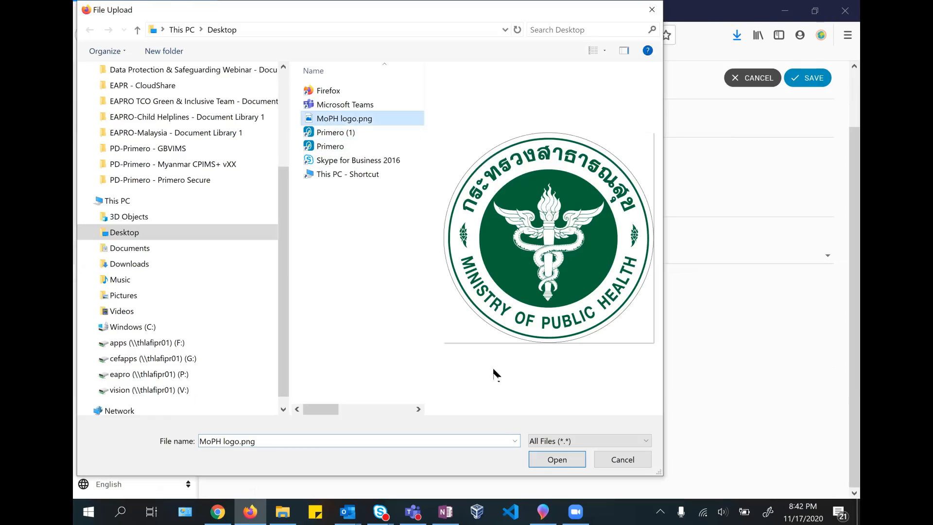
pyautogui.click(554, 460)
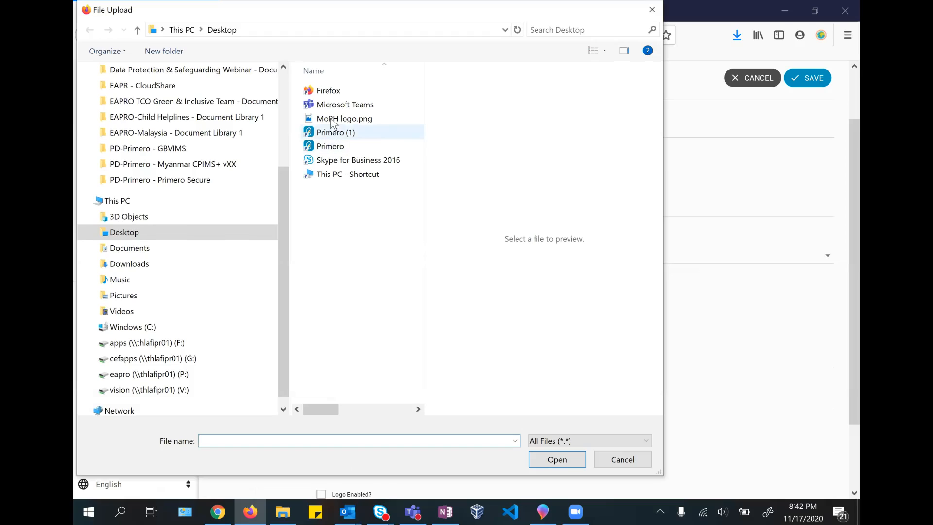
pyautogui.click(331, 120)
pyautogui.click(555, 459)
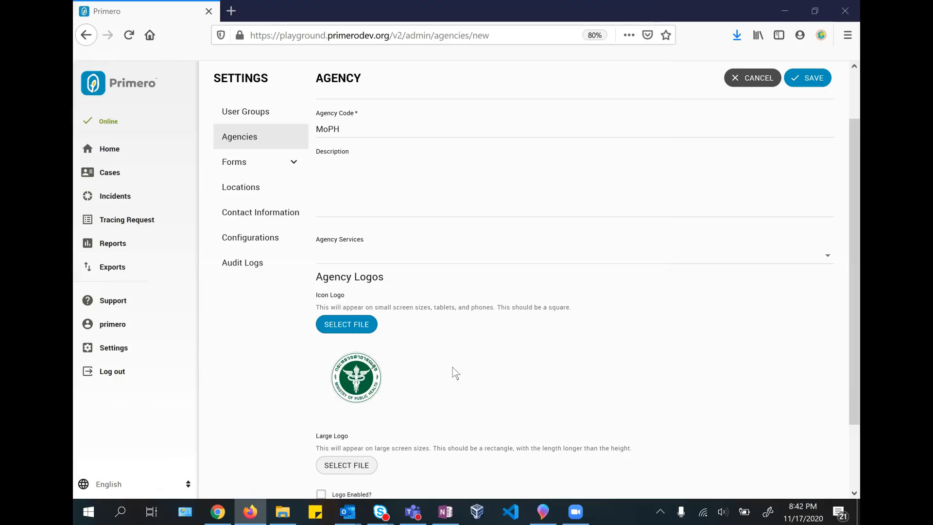
pyautogui.scroll(-3, 444, 370)
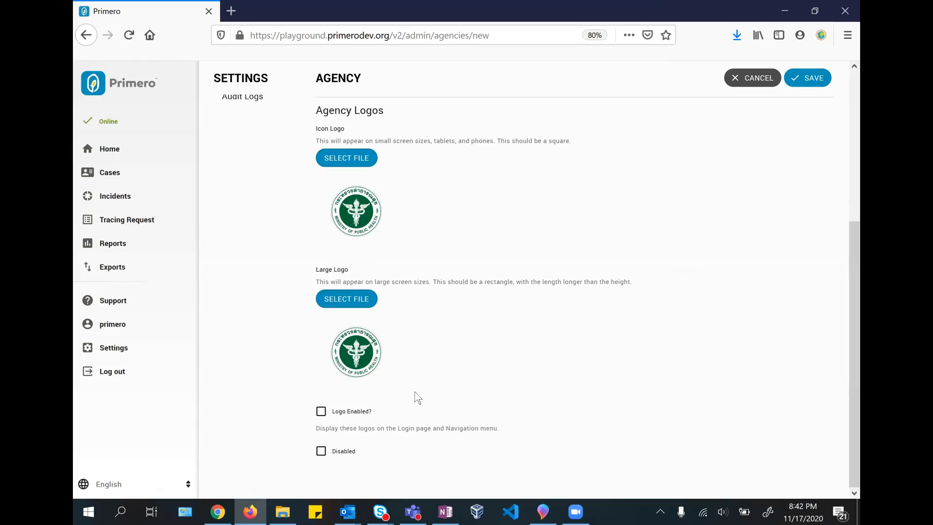
pyautogui.click(322, 414)
# Assign Basic psychosocial care as the MoPH agency's service and save the agency
pyautogui.scroll(4, 464, 388)
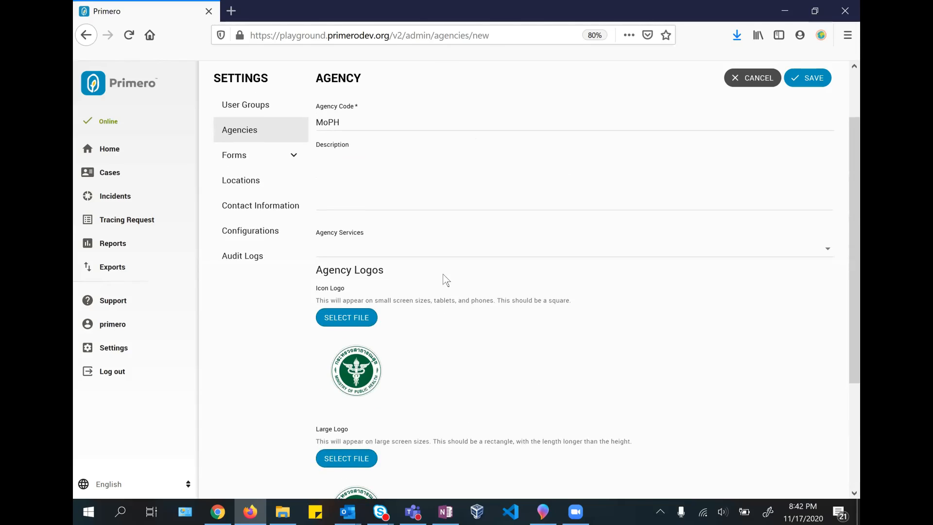
pyautogui.scroll(1, 435, 185)
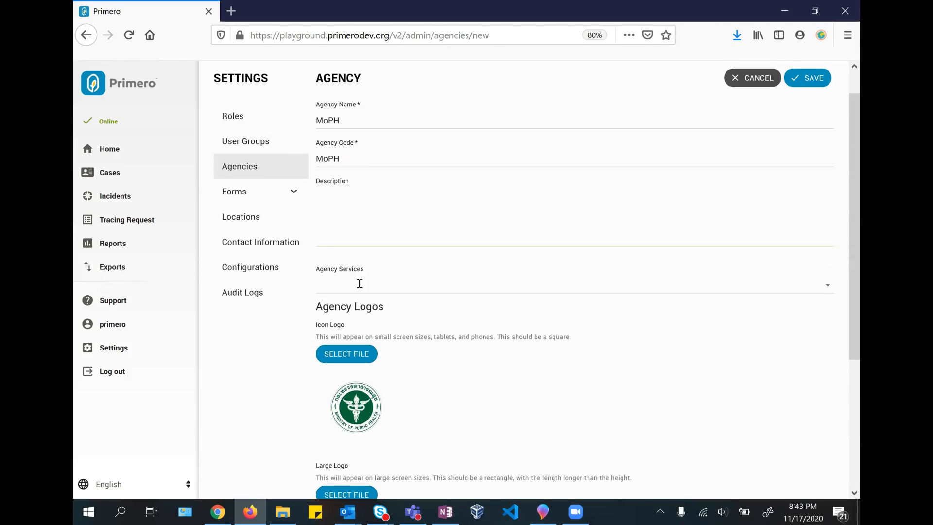
pyautogui.click(829, 290)
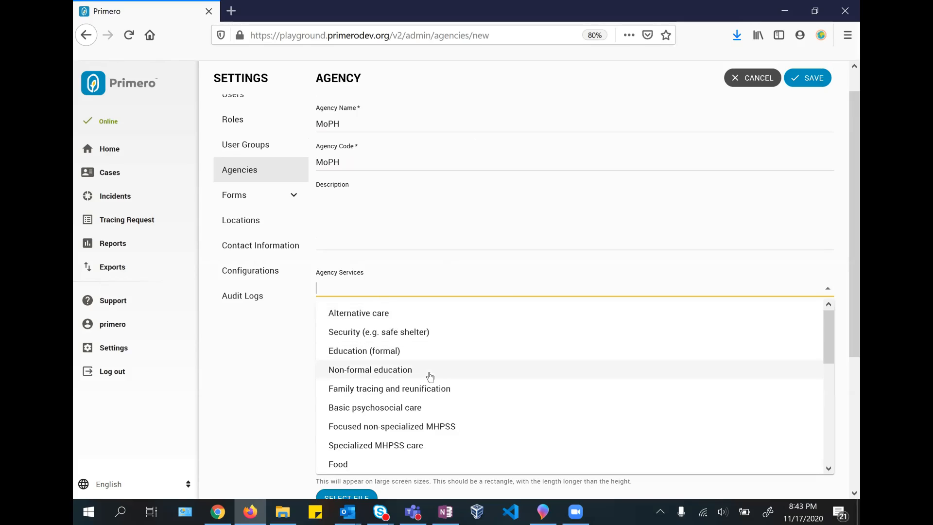
pyautogui.click(403, 408)
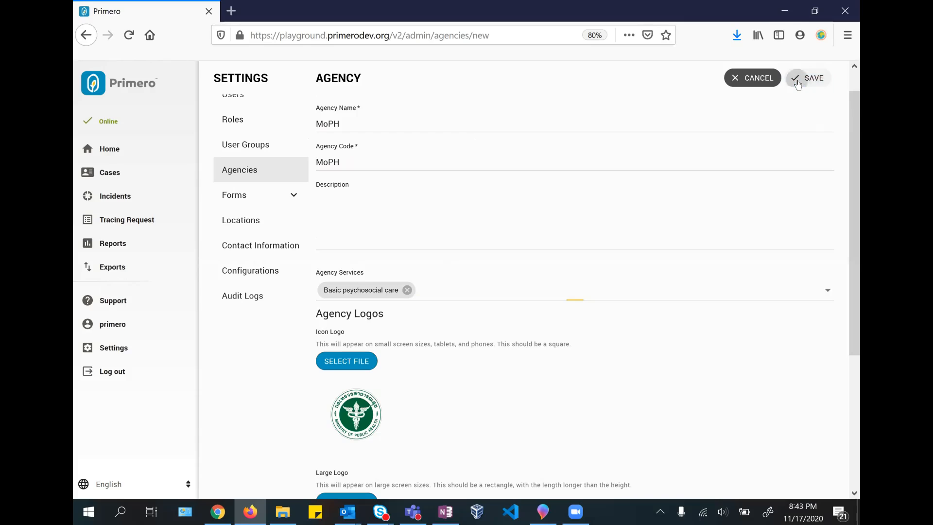
pyautogui.click(492, 221)
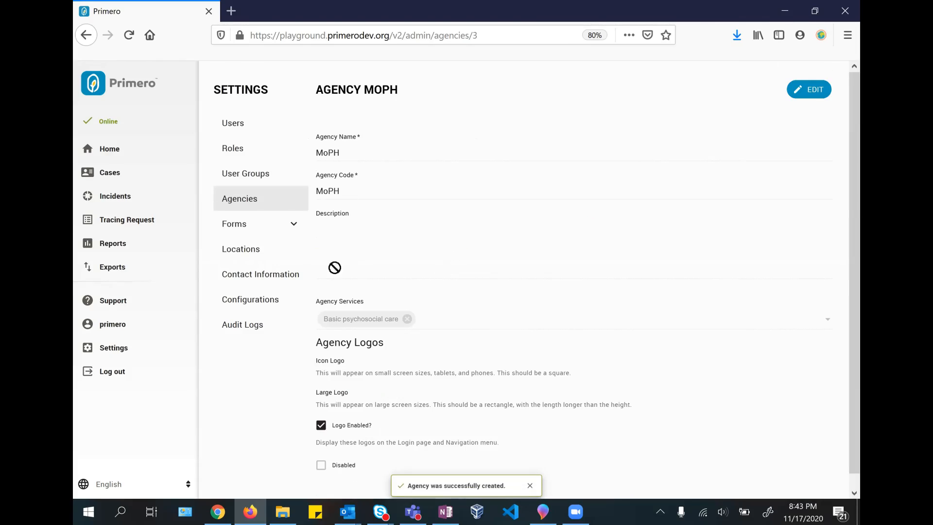
# Switch to Chrome, log in as primero_cp with the prefilled credentials, and create a new case
pyautogui.click(220, 515)
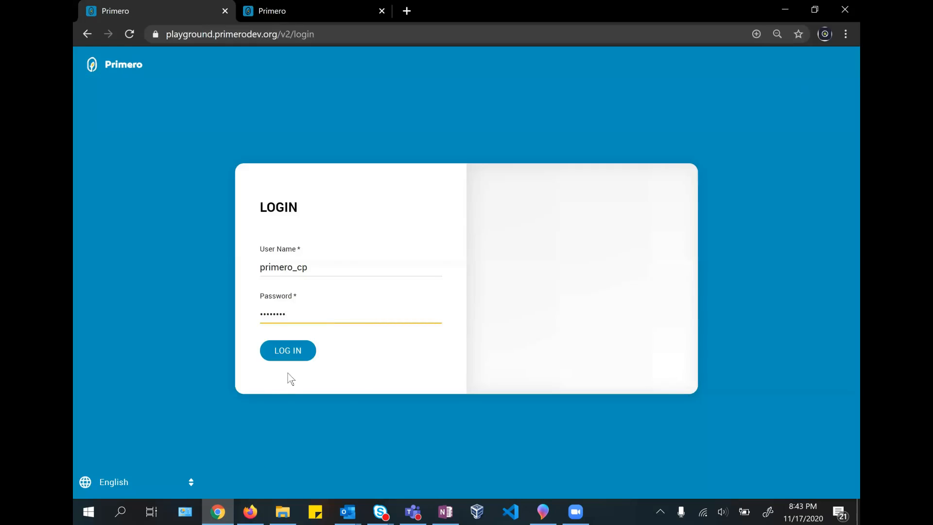
pyautogui.click(288, 354)
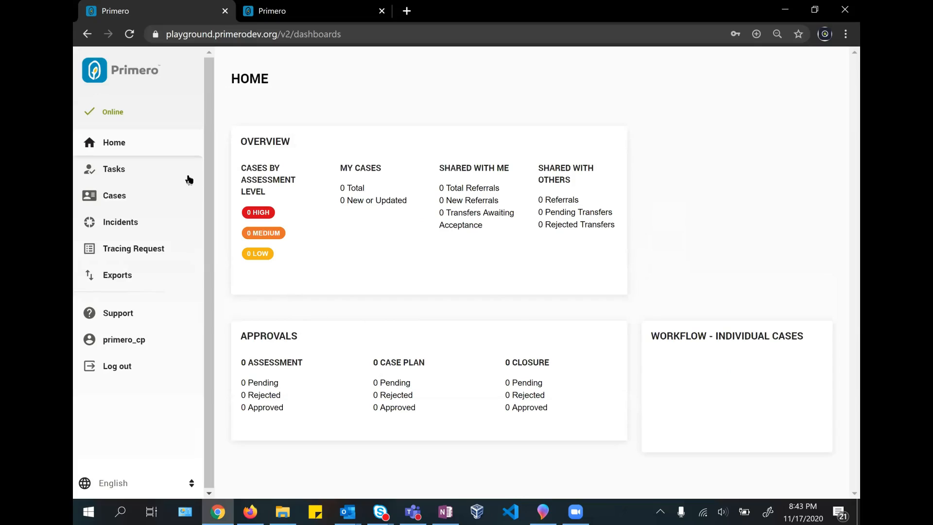
pyautogui.click(137, 197)
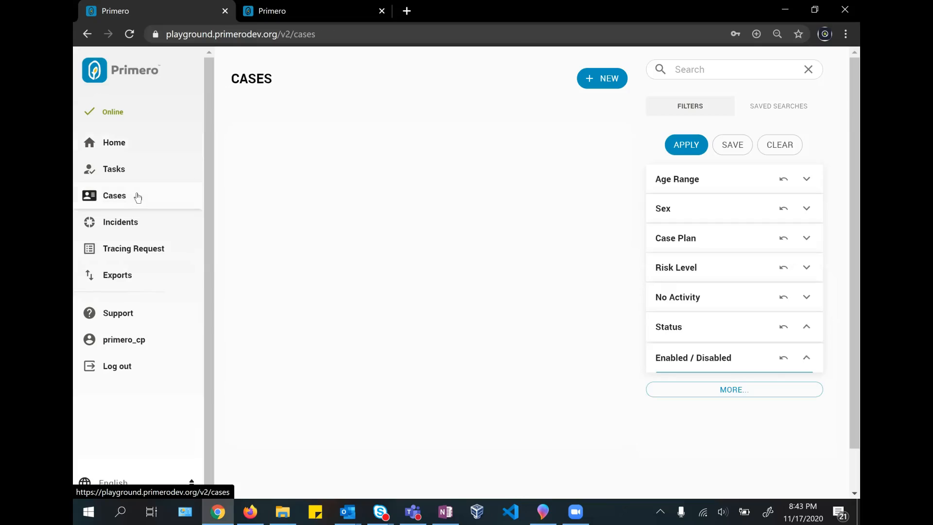
pyautogui.click(601, 78)
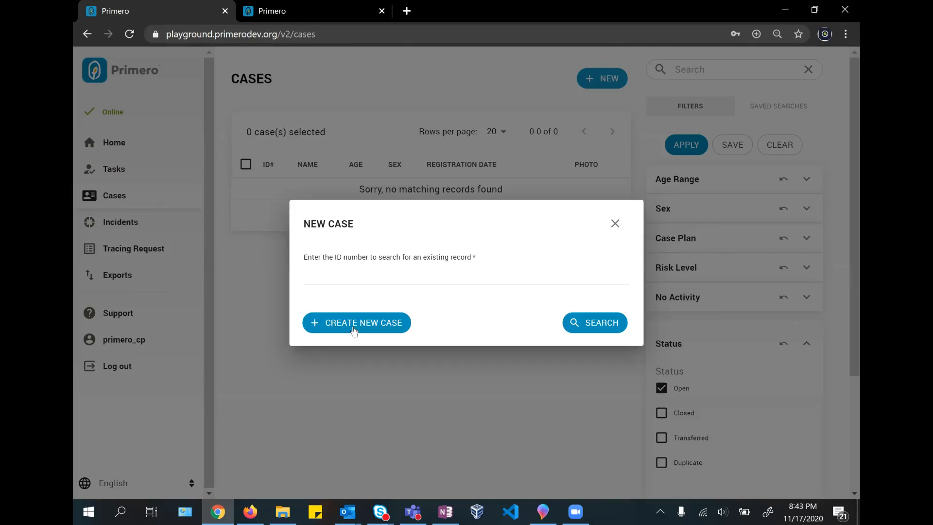
pyautogui.click(352, 324)
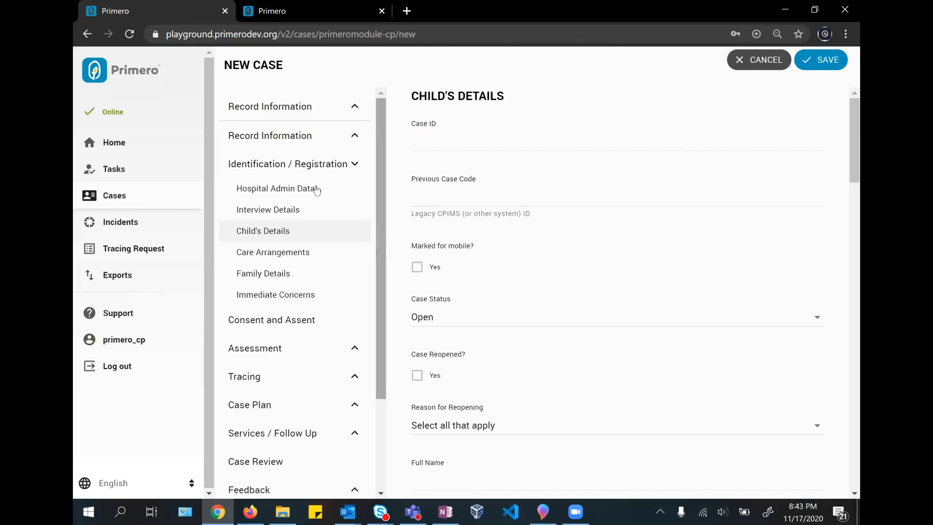
# Try out the new case's Hospital Admin Data form by selecting OBGYN as the service department
pyautogui.click(278, 193)
pyautogui.click(429, 139)
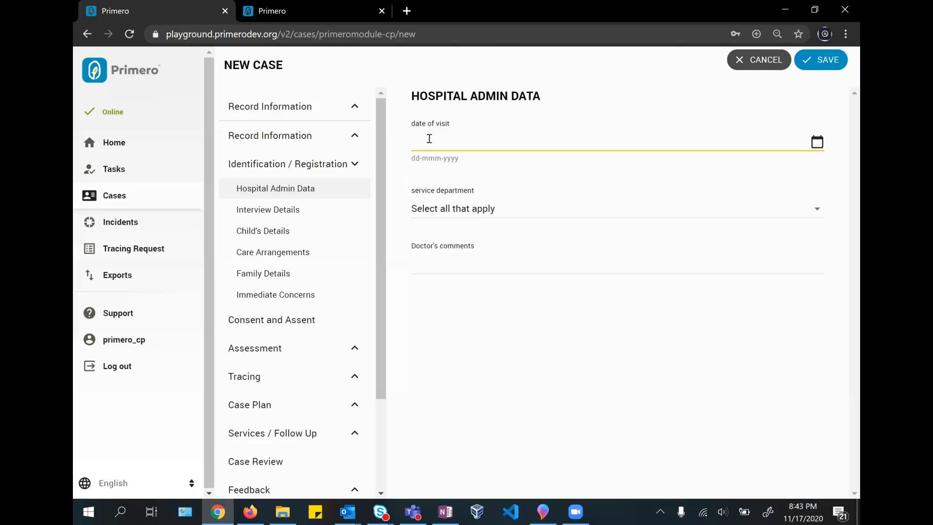
pyautogui.click(512, 208)
pyautogui.click(450, 278)
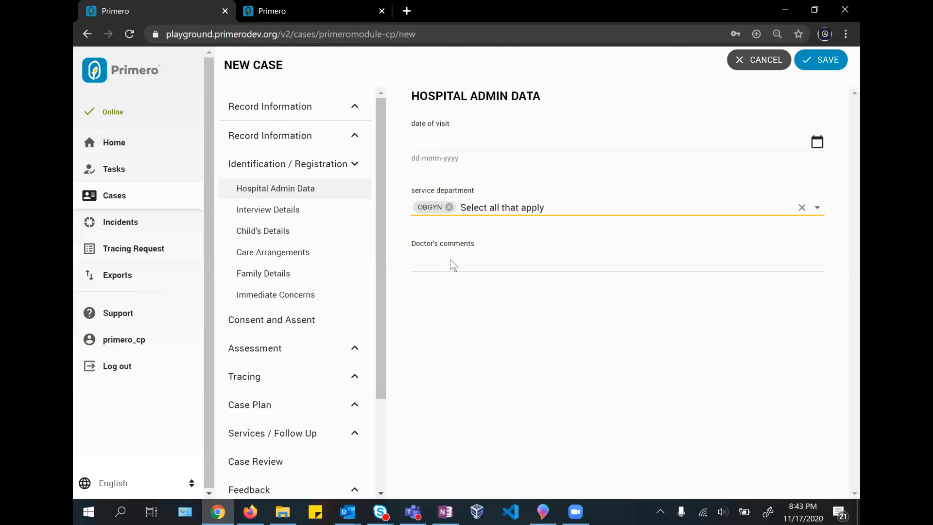
pyautogui.click(448, 252)
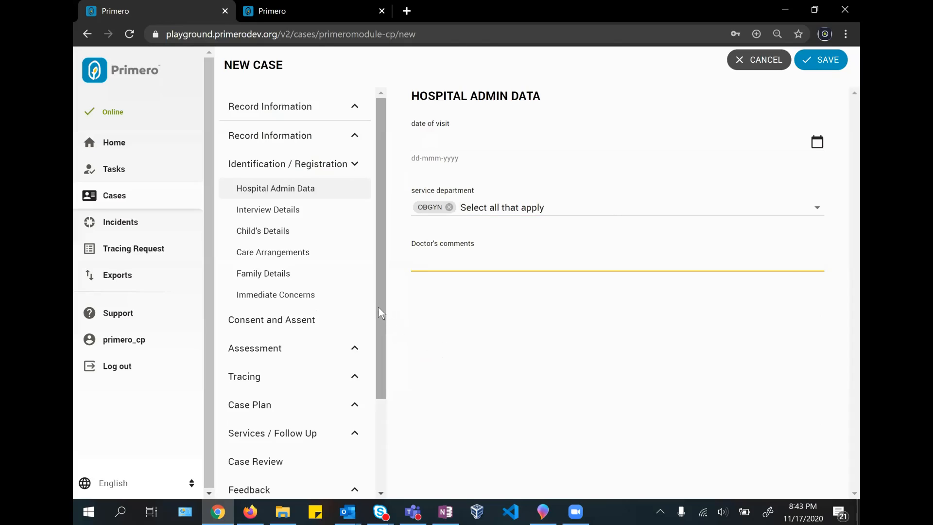
# Reload the new case page and discard its unsaved changes
pyautogui.click(129, 34)
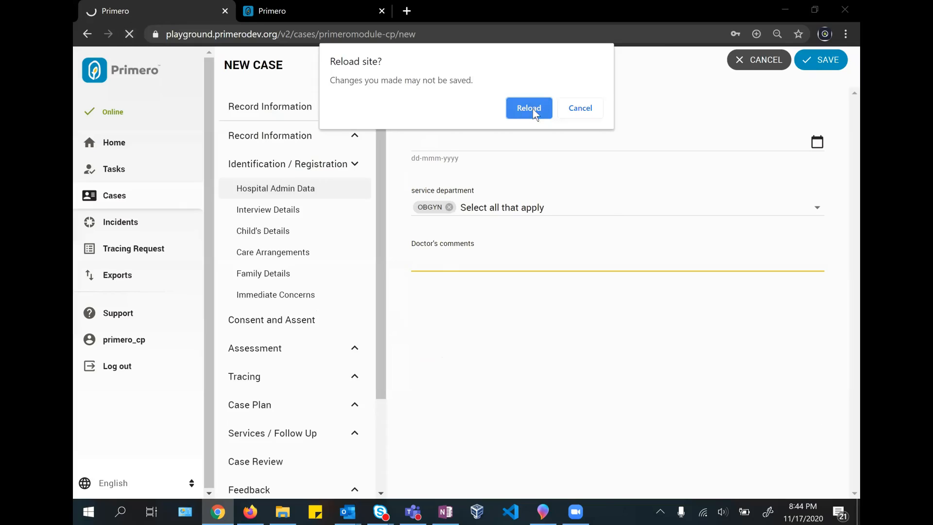
pyautogui.click(533, 108)
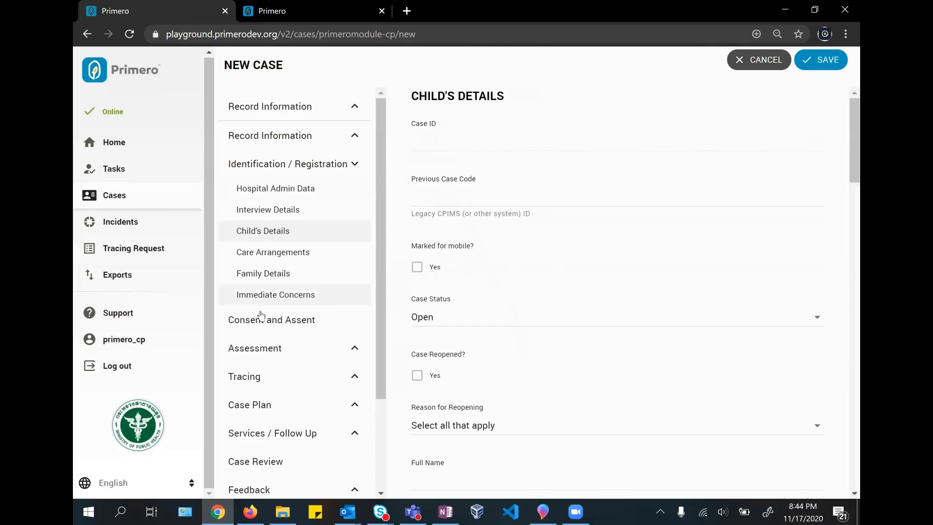
# Switch to Firefox and view the translation fields of the Consent and Assent form in the Data Confidentiality group
pyautogui.click(248, 517)
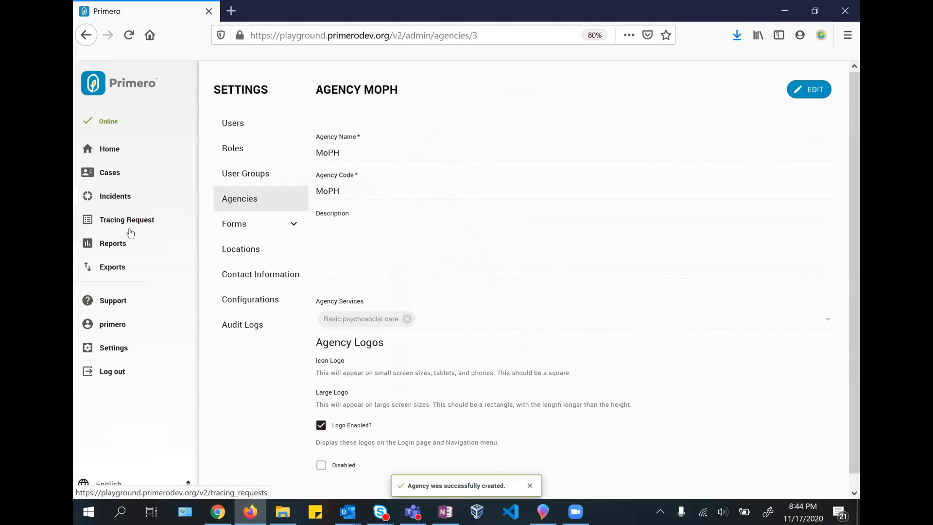
pyautogui.click(253, 225)
pyautogui.click(240, 248)
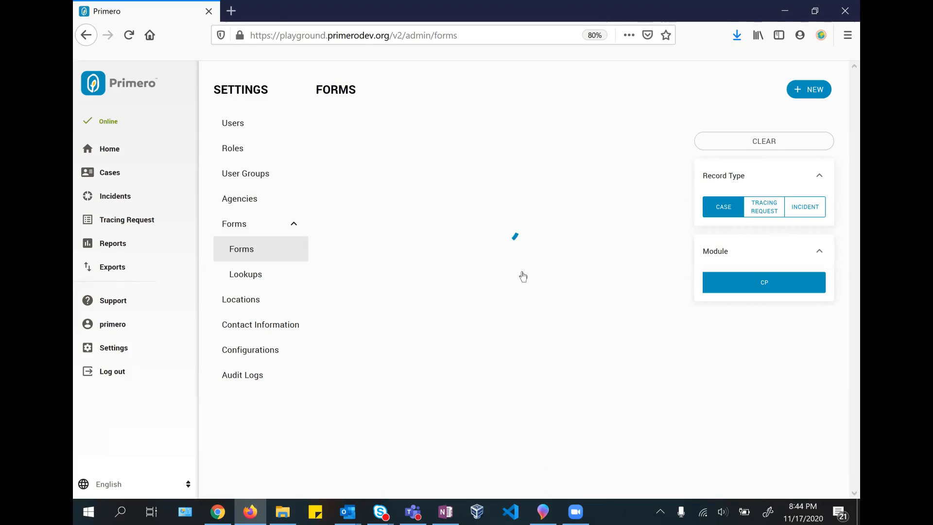
pyautogui.click(372, 202)
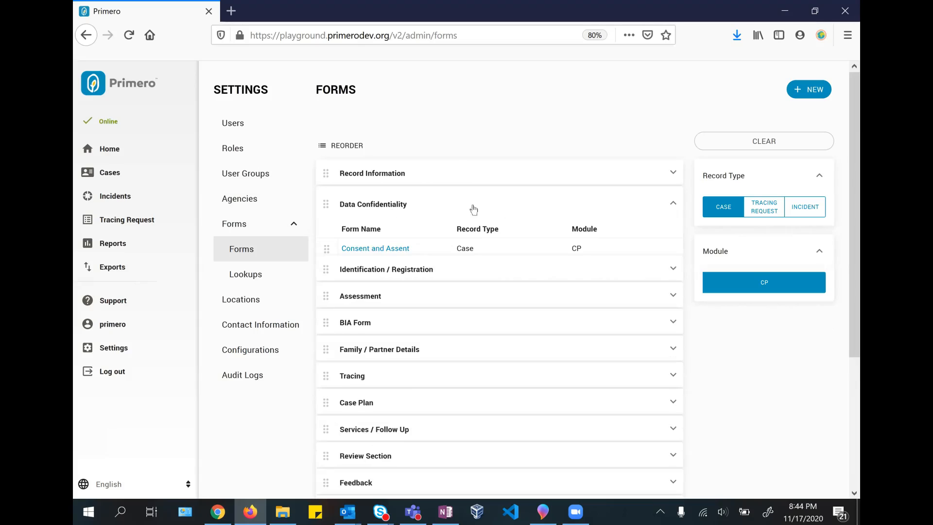
pyautogui.click(377, 249)
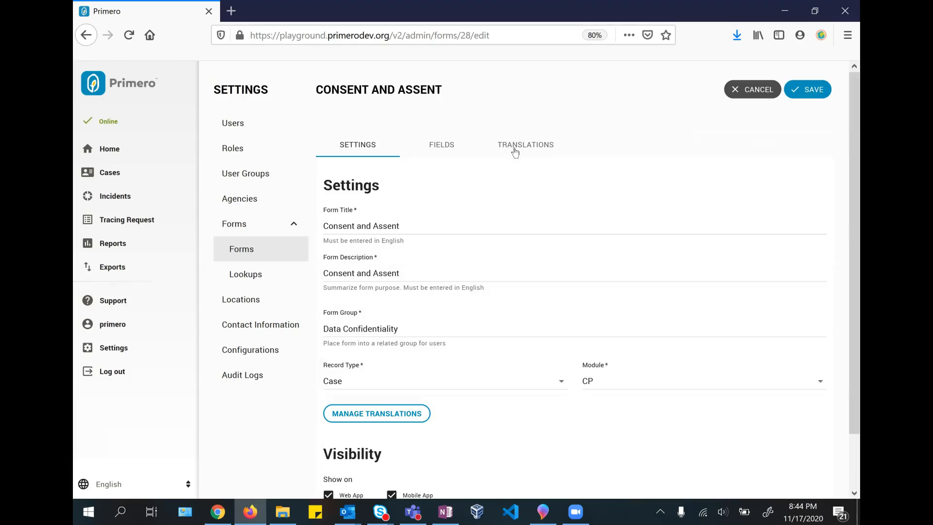
pyautogui.click(520, 150)
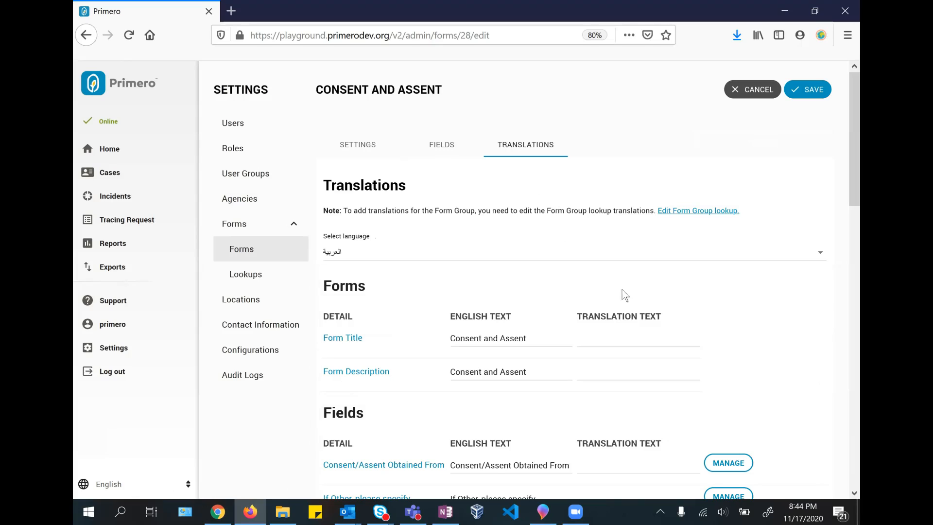
pyautogui.scroll(-1, 593, 301)
pyautogui.click(592, 298)
pyautogui.click(603, 331)
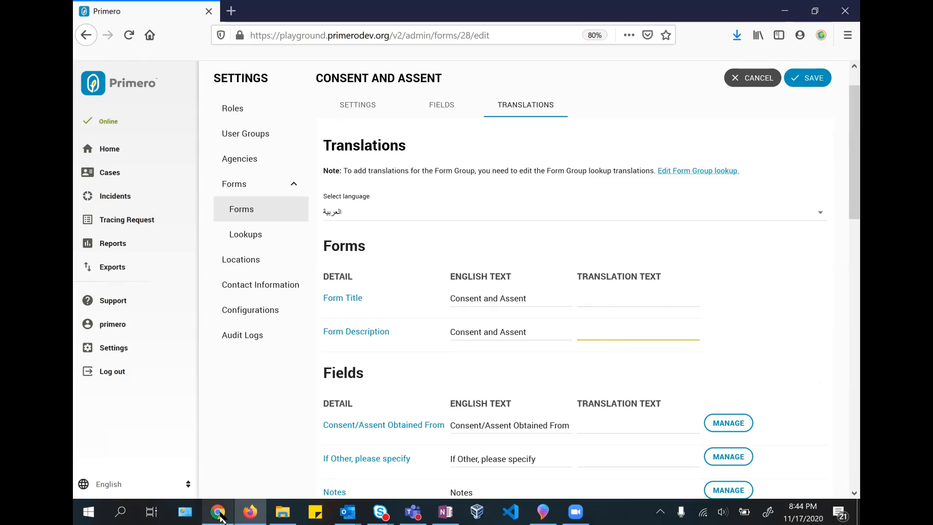
# Switch to Chrome and log in to the demo-care-thai-kids site as primero_cp with the account password
pyautogui.moveTo(219, 514)
pyautogui.click(187, 490)
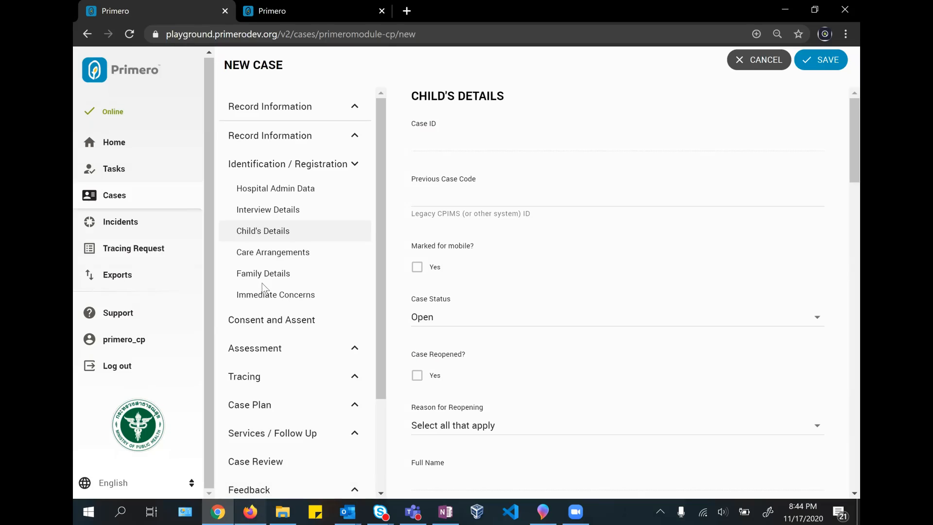
pyautogui.hotkey('alt', 'Tab')
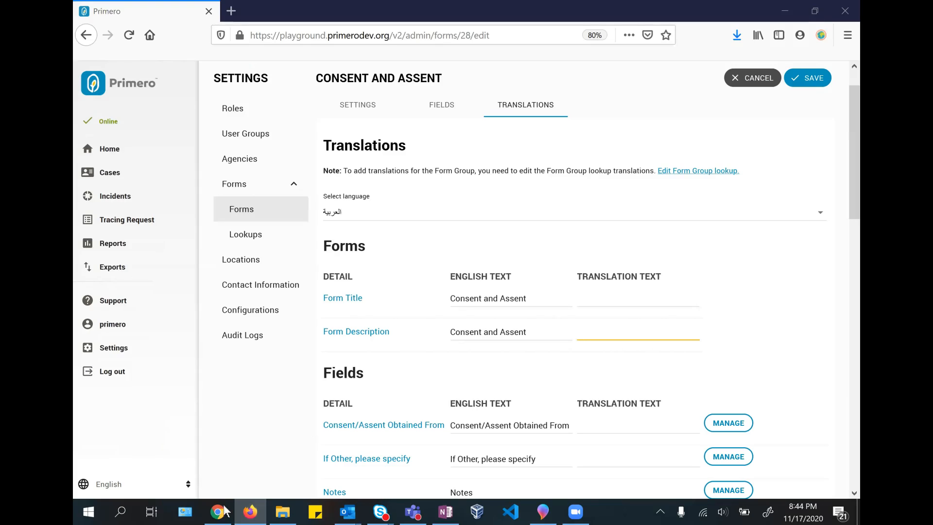
pyautogui.hotkey('alt', 'Tab')
pyautogui.click(284, 13)
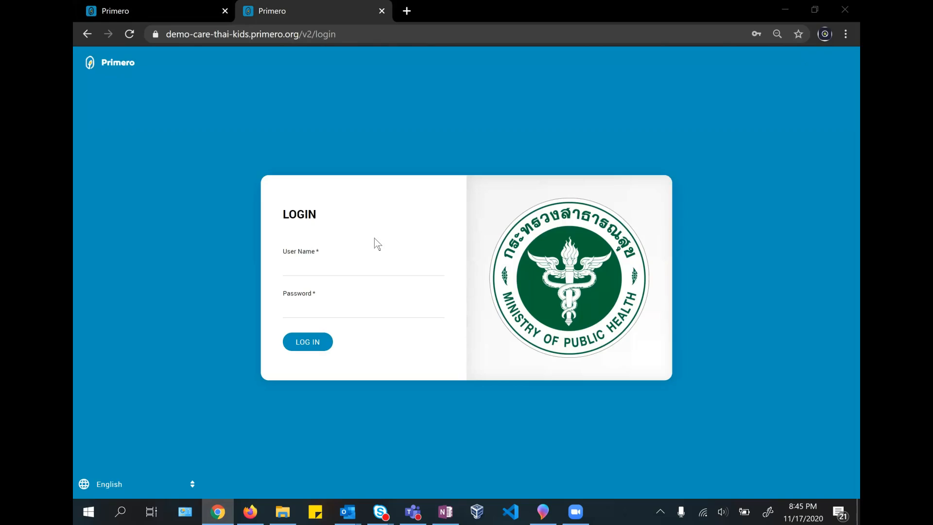
pyautogui.click(375, 238)
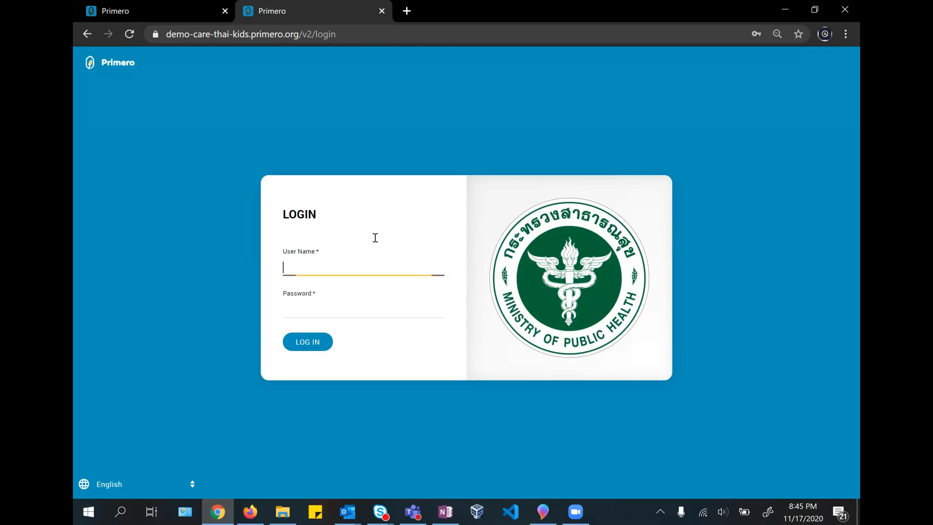
pyautogui.write('primero_cp')
pyautogui.click(295, 301)
pyautogui.write('•••••••')
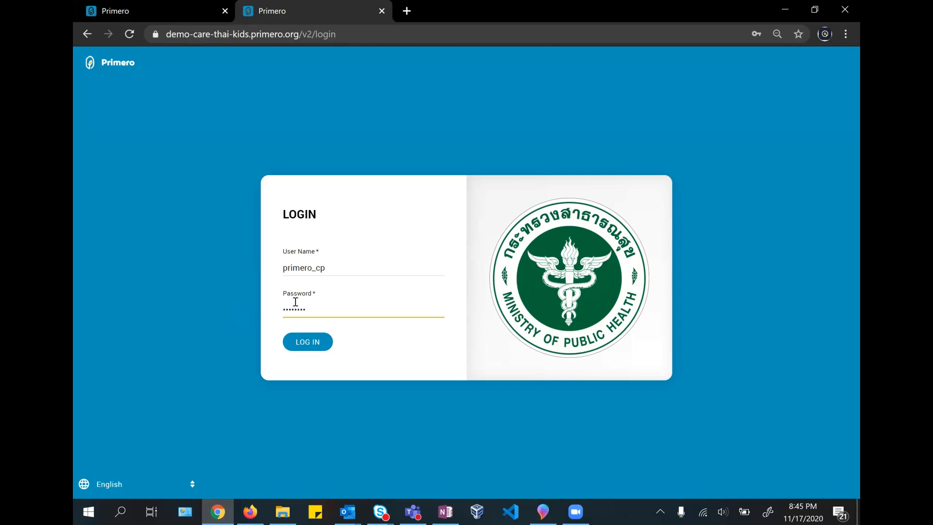
pyautogui.press('Return')
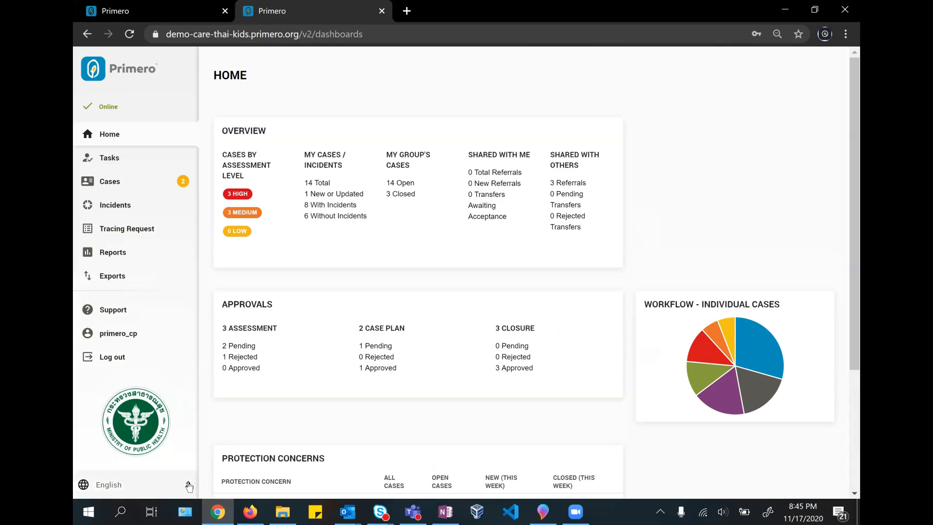
# View the dashboard and case list with the interface language set to Thai, and return the language to English
pyautogui.click(188, 485)
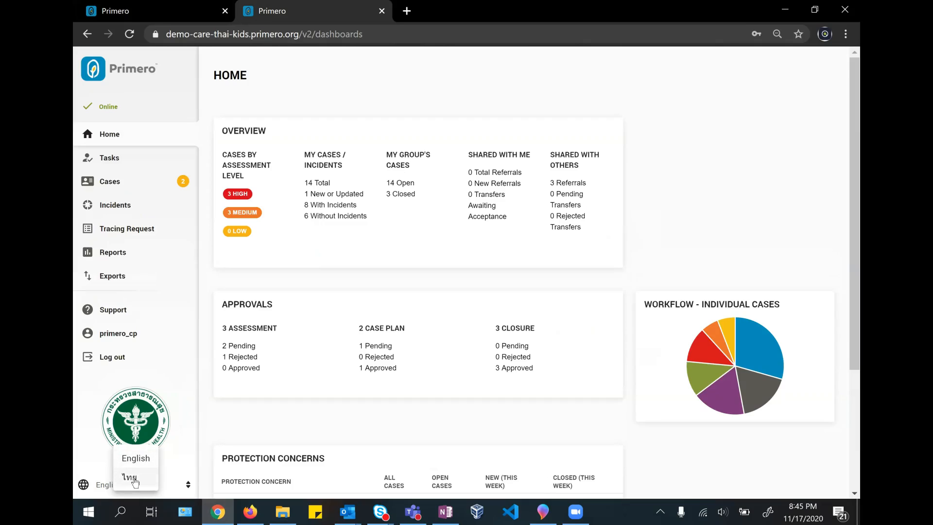
pyautogui.press('Return')
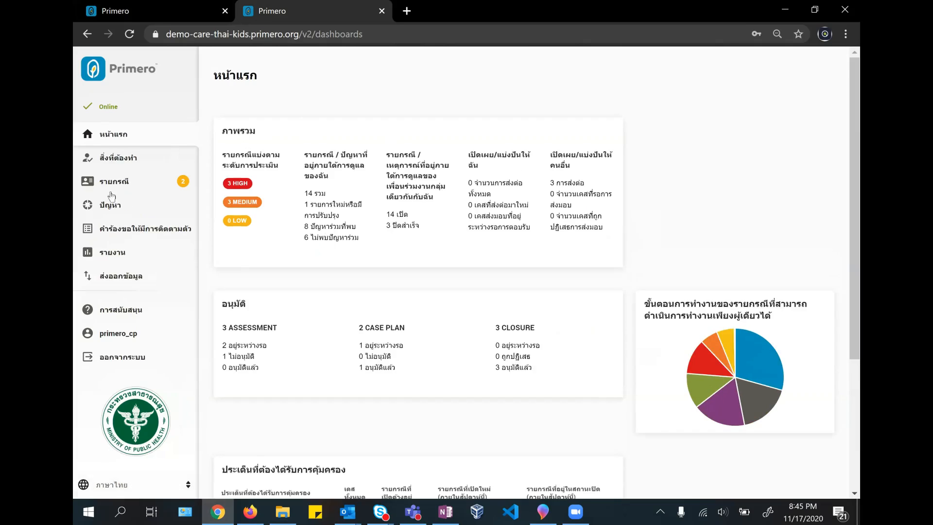
pyautogui.click(114, 184)
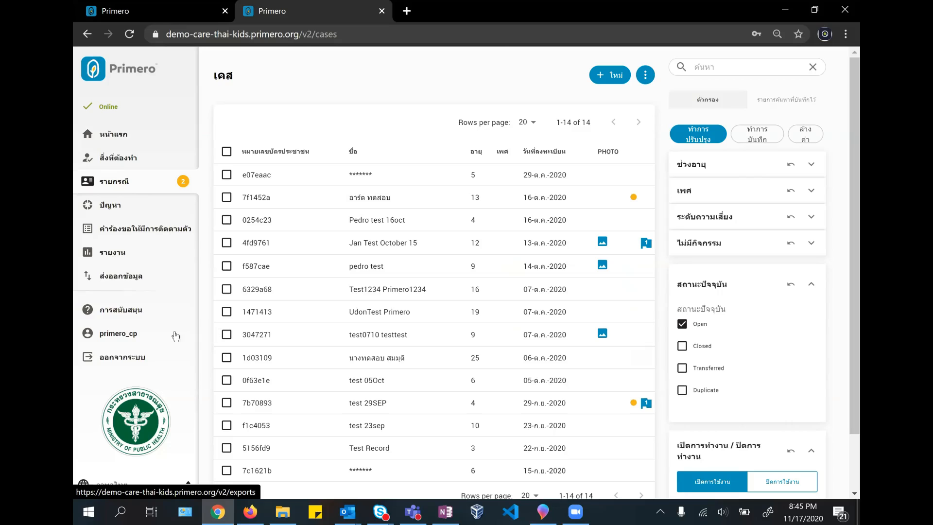
pyautogui.click(189, 485)
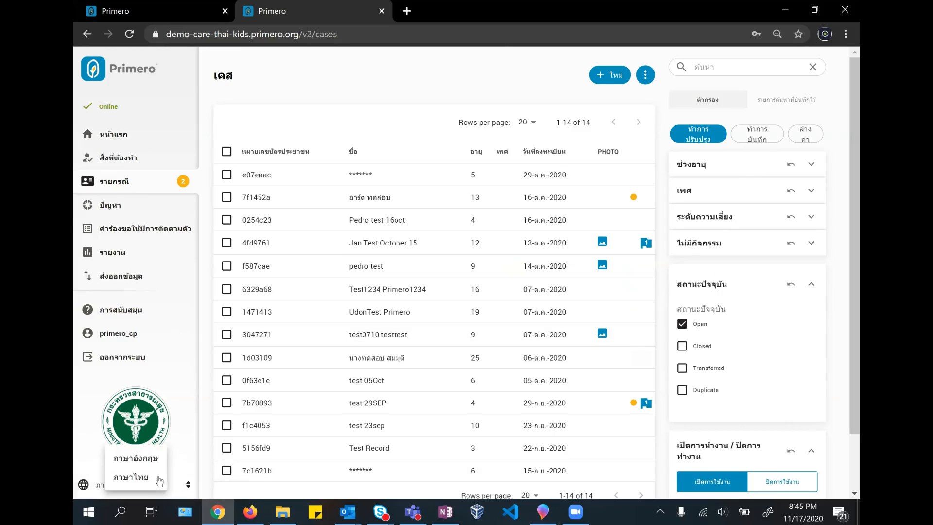
pyautogui.click(159, 462)
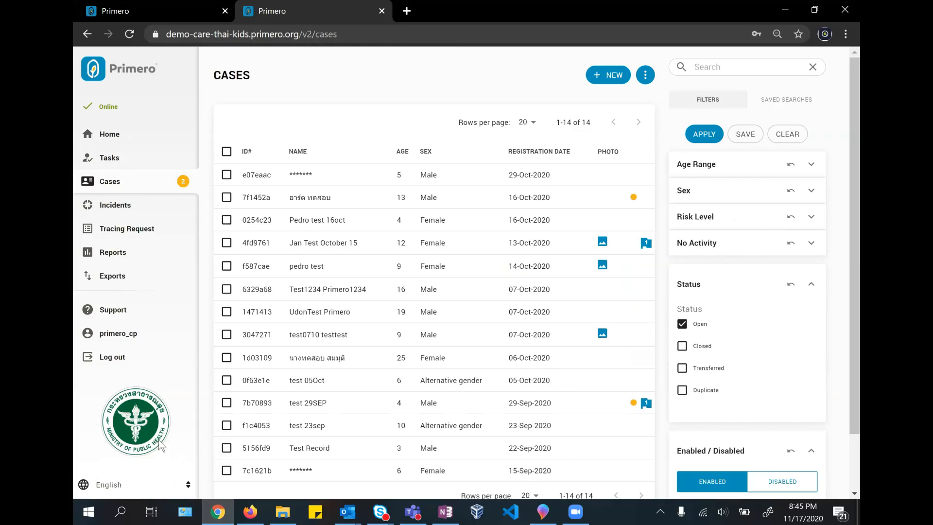
# Open the Cases by Age and Sex report and examine its chart and table
pyautogui.click(118, 255)
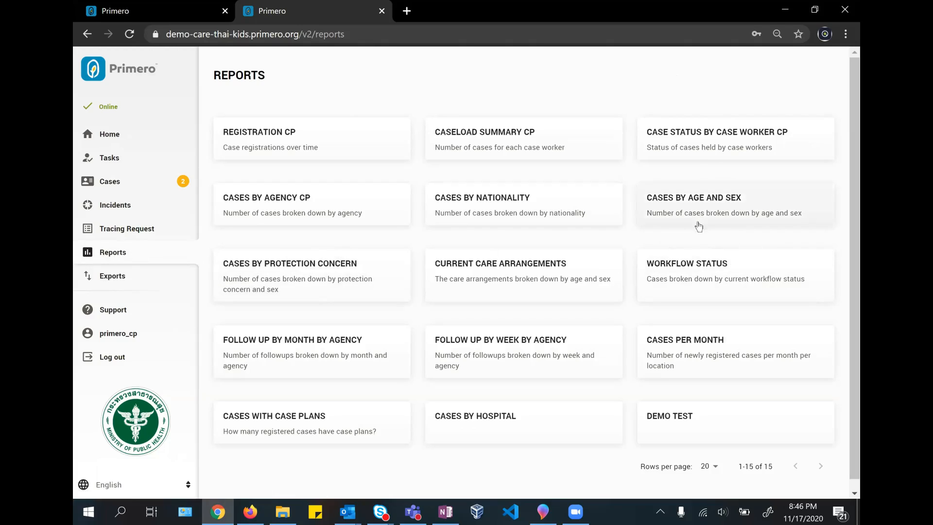
pyautogui.click(704, 207)
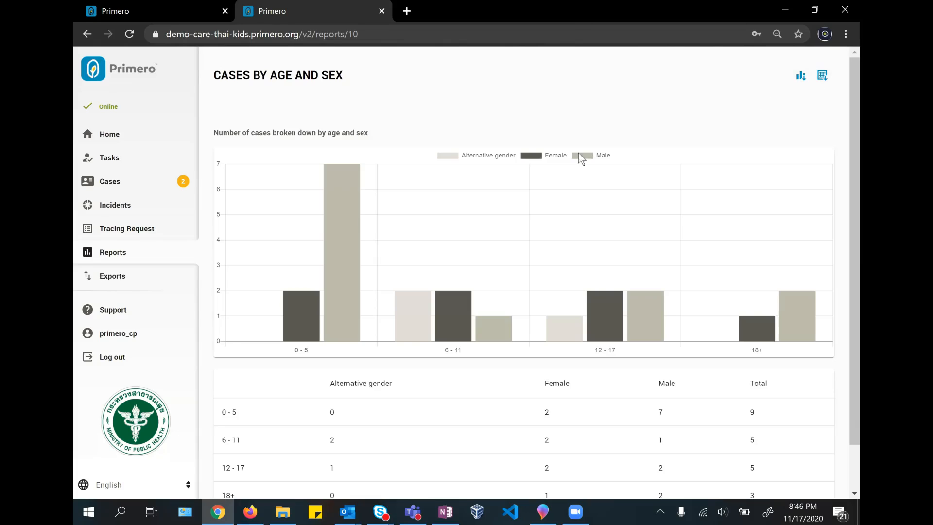
pyautogui.scroll(-2, 553, 237)
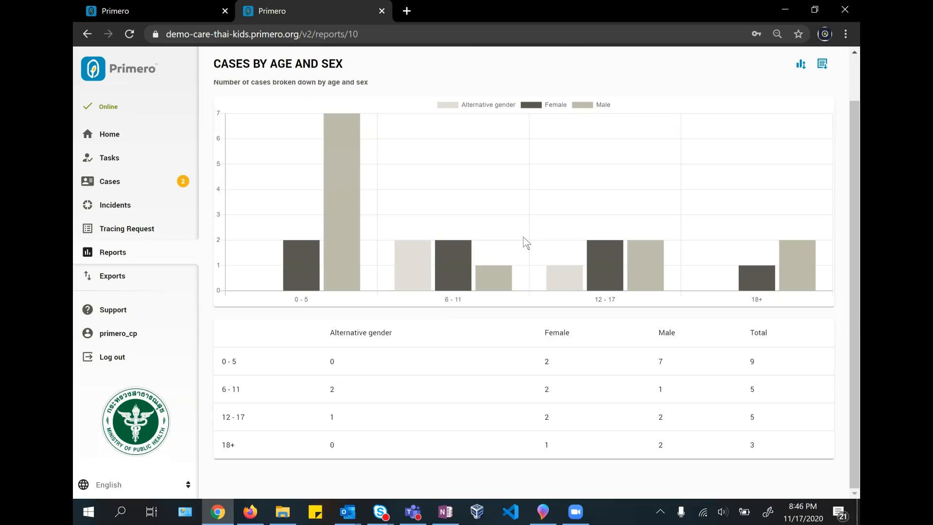
pyautogui.scroll(2, 526, 243)
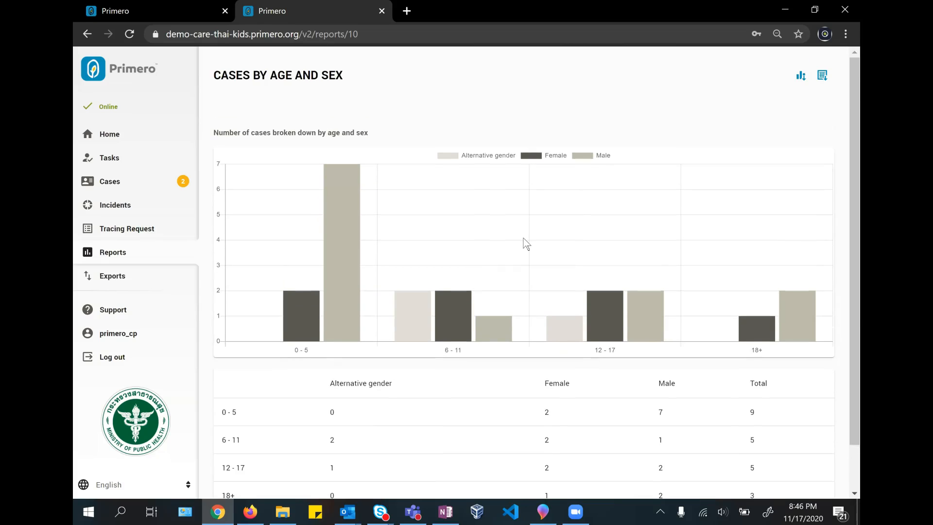
pyautogui.scroll(-2, 526, 242)
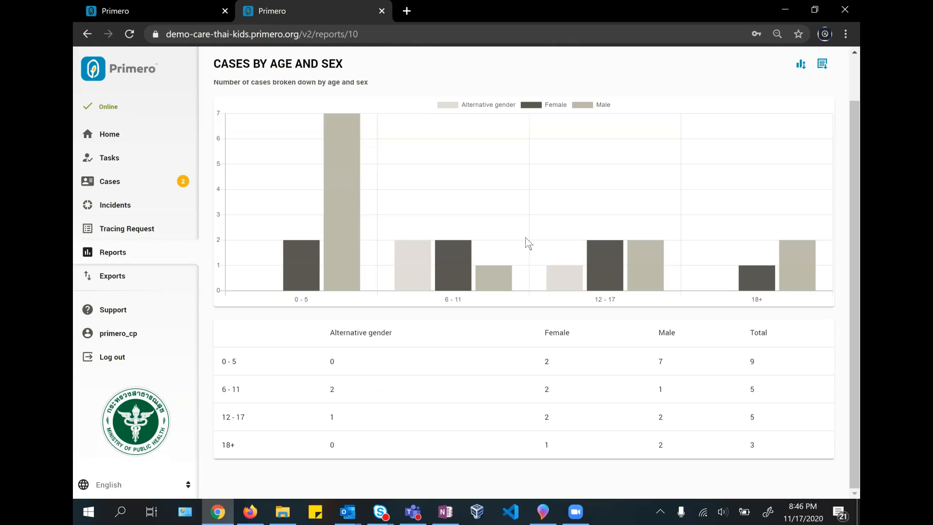